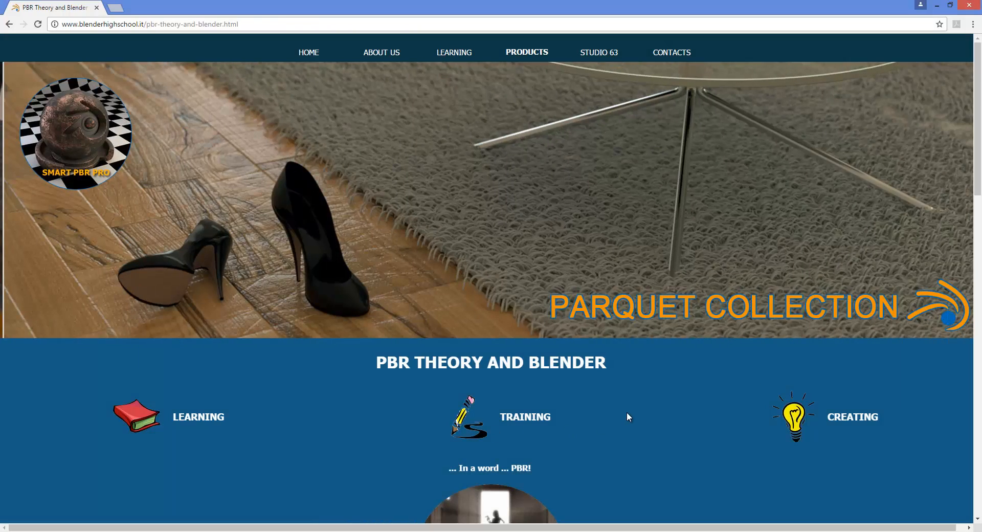
Look through the PBR Theory and Blender product page down to the author section, including the book purchase options.
scroll(878, 433, down, 7)
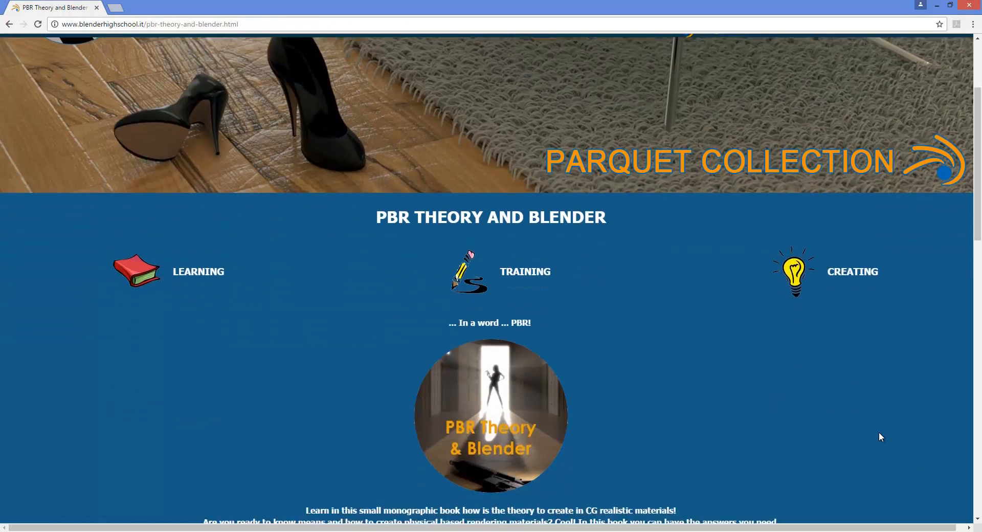
scroll(878, 433, down, 3)
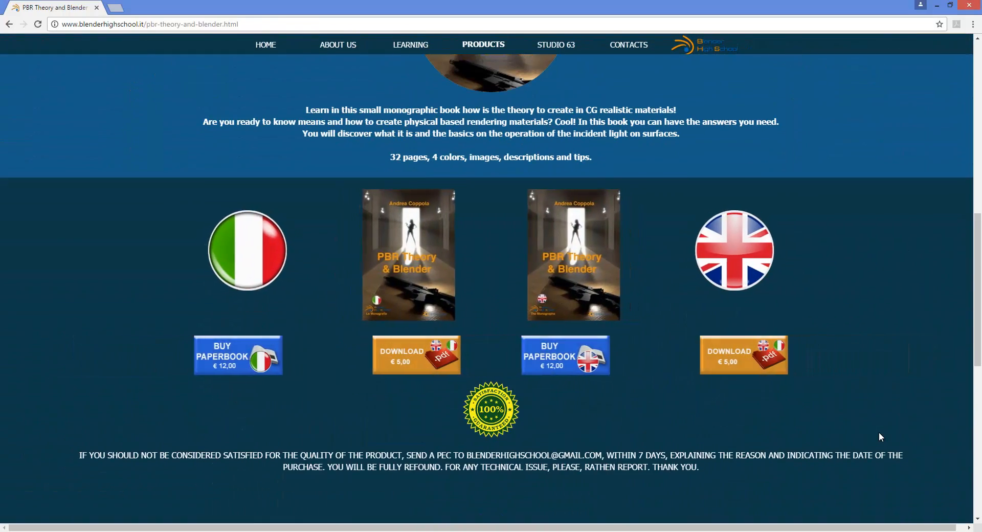
scroll(878, 432, down, 5)
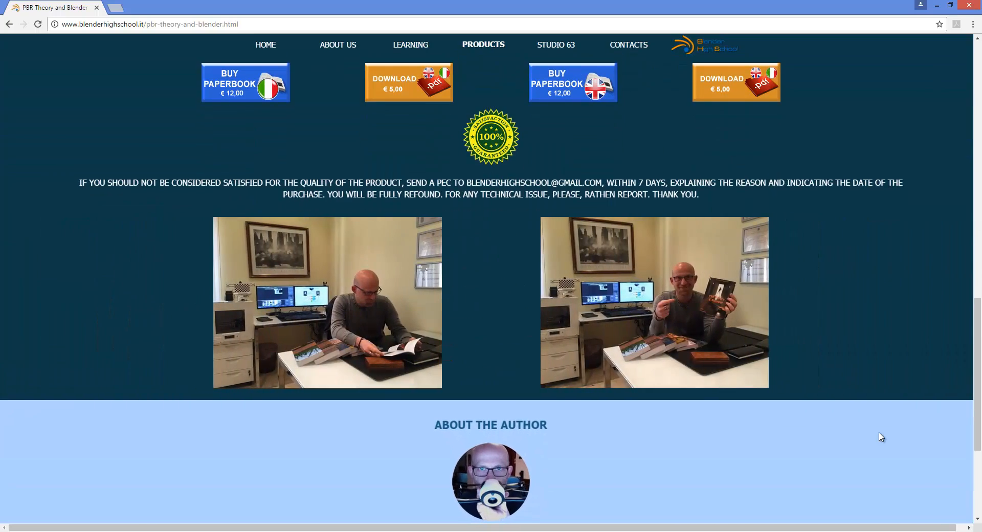
scroll(880, 436, down, 3)
scroll(881, 436, up, 15)
scroll(879, 435, up, 3)
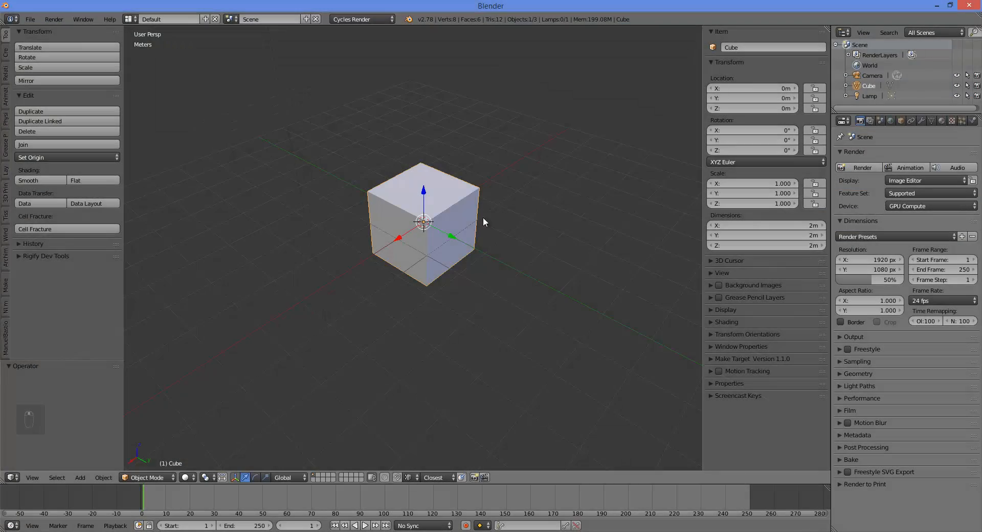
Switch to Blender, create a new material for the cube and name it RENAME THE MATERIAL.
middle_drag(513, 199, 444, 207)
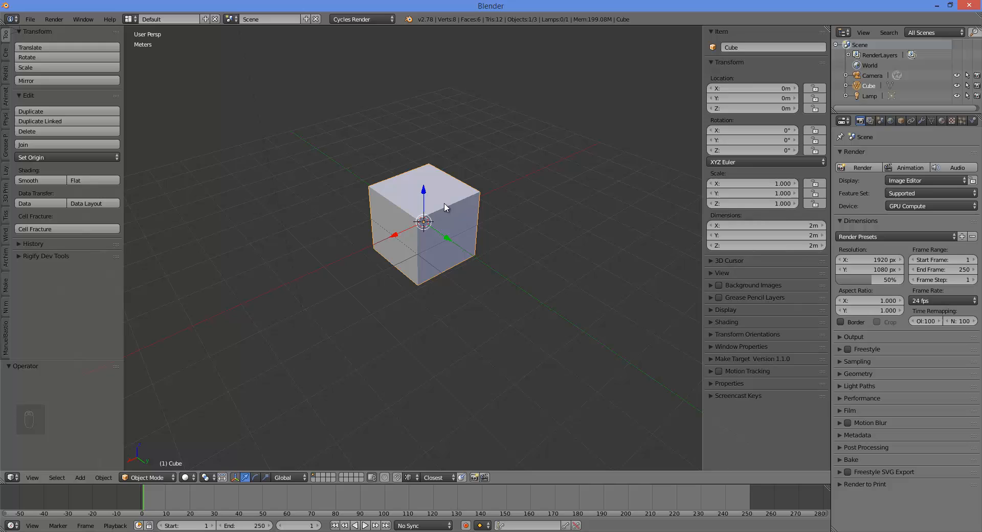
click(941, 122)
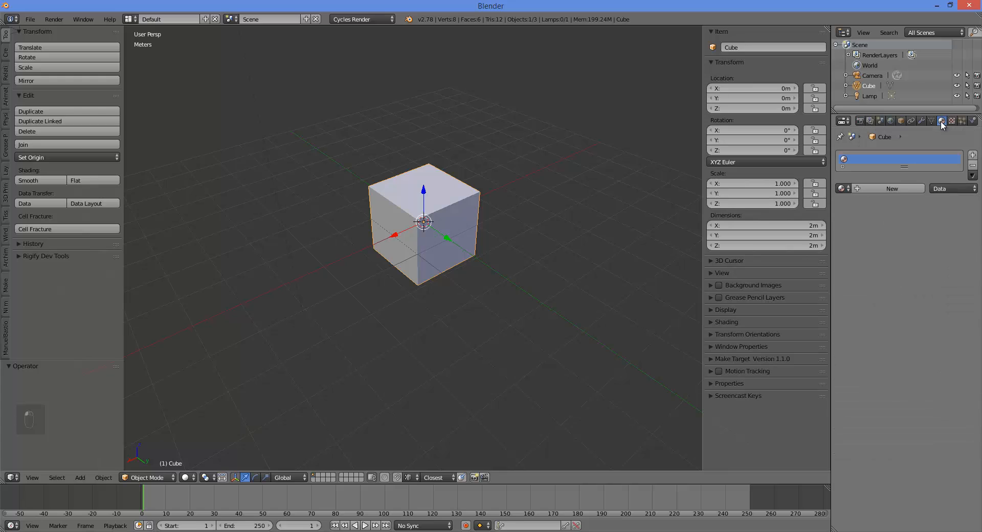
click(897, 189)
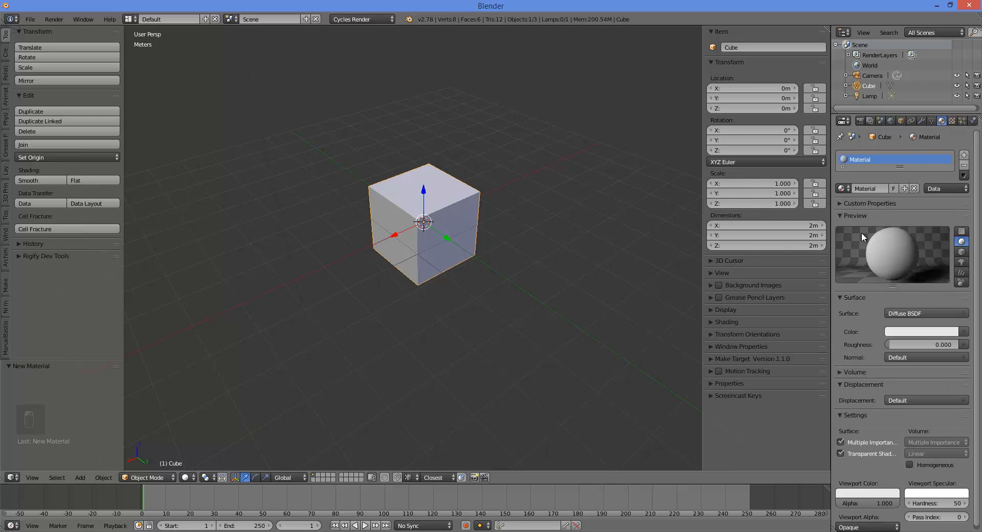
click(875, 187)
text(REN)
text(AME THE MAT)
text(ERIAL)
key(Return)
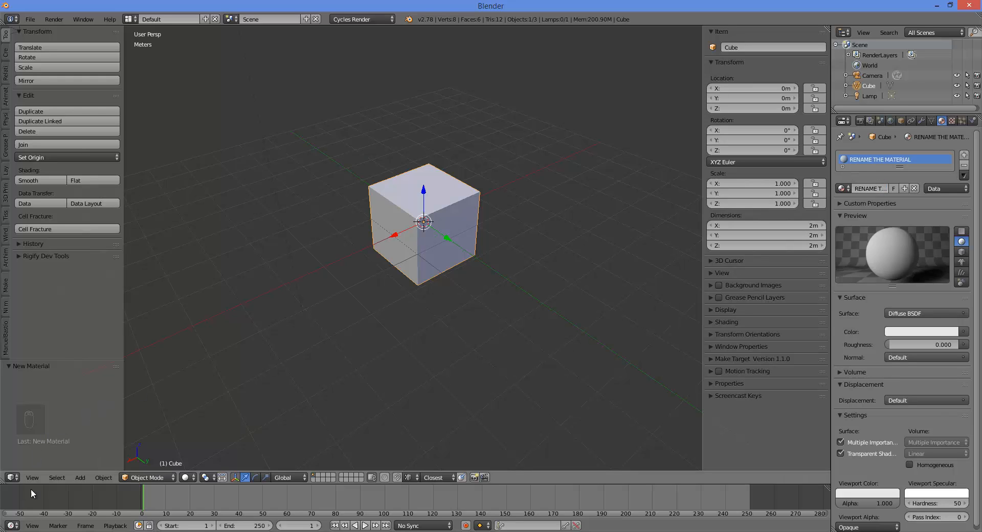
Turn the timeline area into a Node Editor showing the cube's material nodes and enlarge it to about half the window height.
click(12, 525)
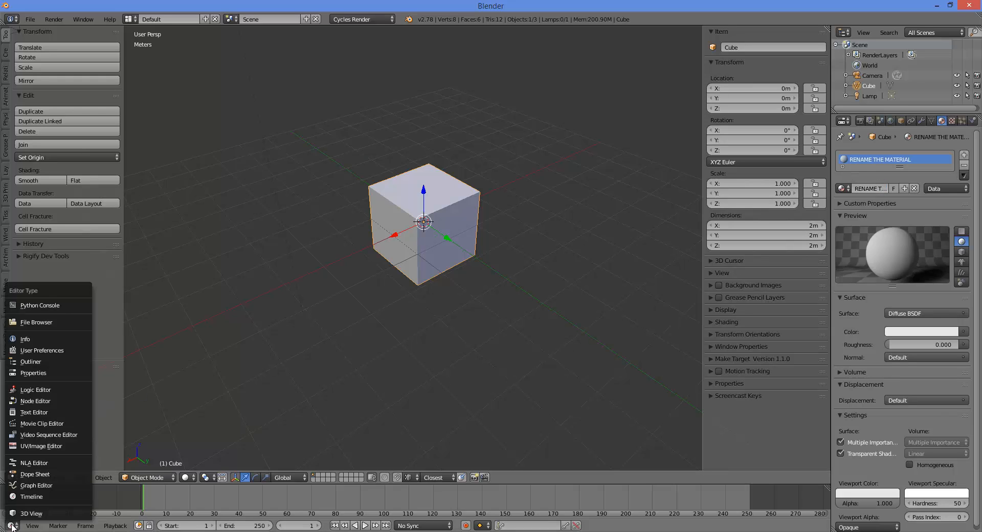
click(31, 401)
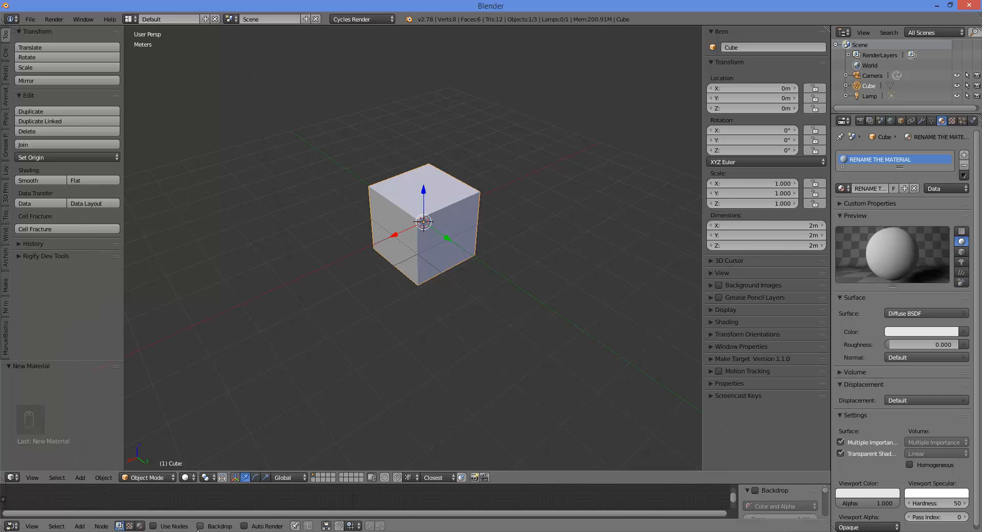
click(139, 525)
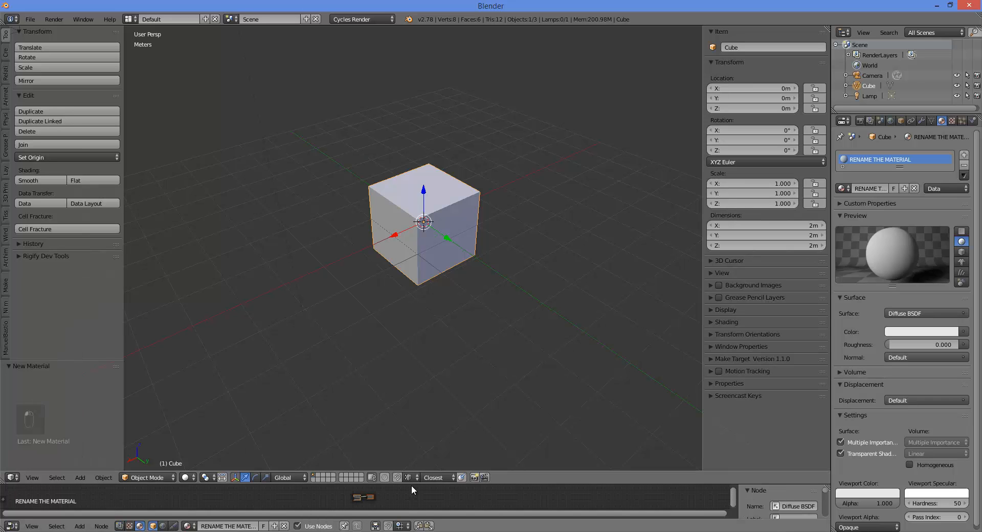
drag(411, 485, 394, 308)
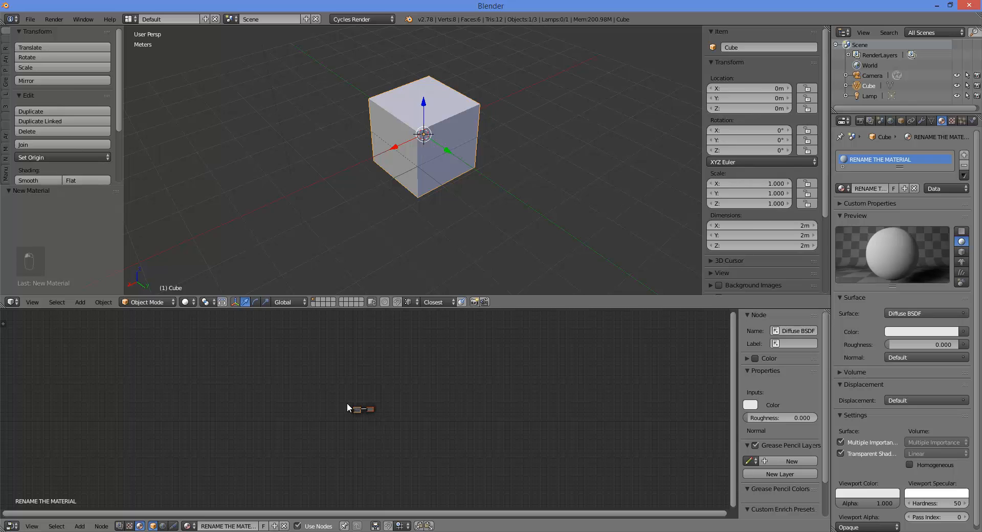
Spread the Diffuse BSDF and Material Output nodes apart to make room for more nodes between and below them.
ctrl+middle_drag(364, 439, 388, 392)
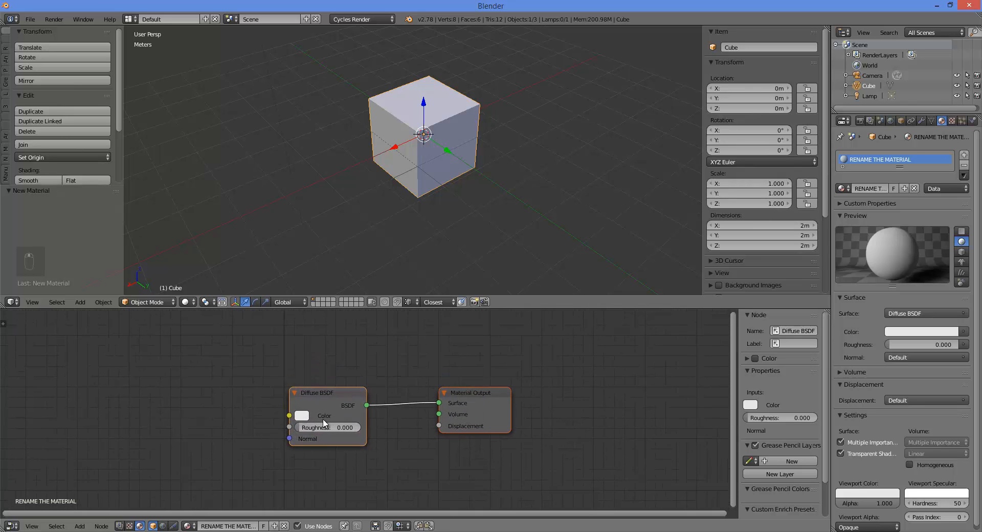
drag(343, 396, 302, 394)
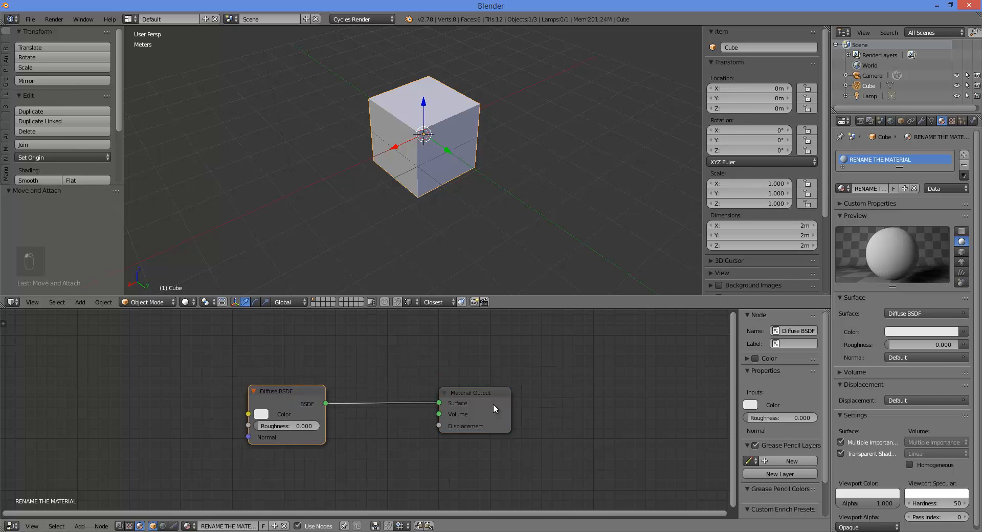
drag(493, 403, 598, 376)
drag(291, 382, 284, 343)
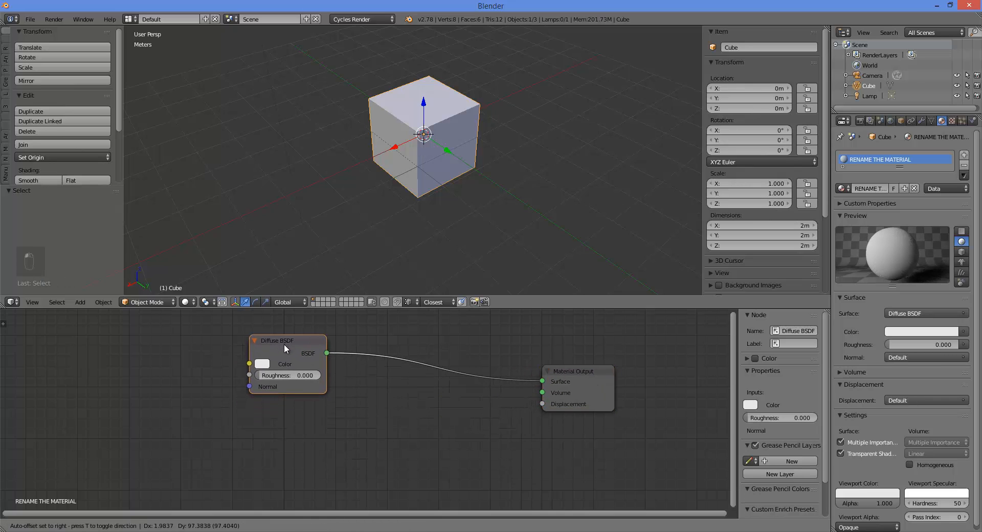
scroll(443, 418, down, 2)
scroll(442, 430, down, 2)
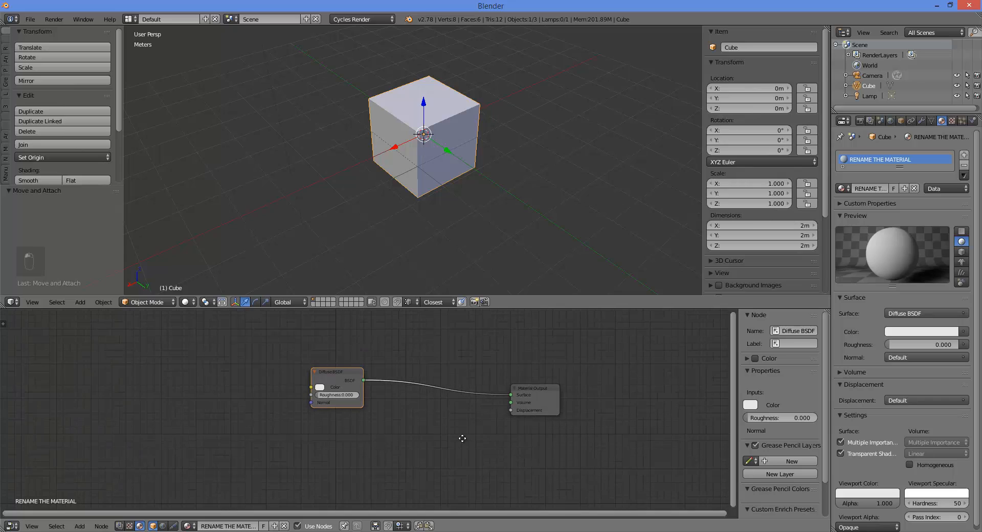
key(shift+a)
mouse_move(434, 430)
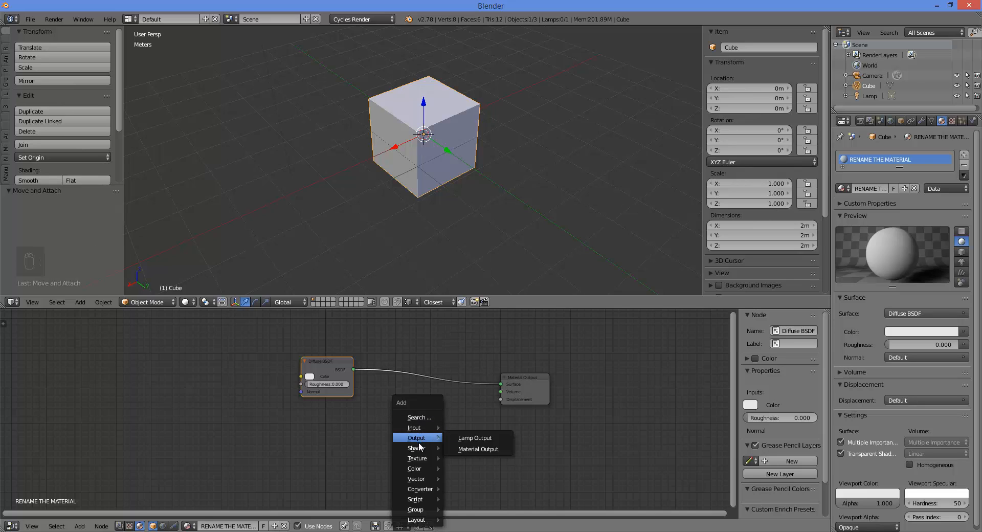
mouse_move(419, 449)
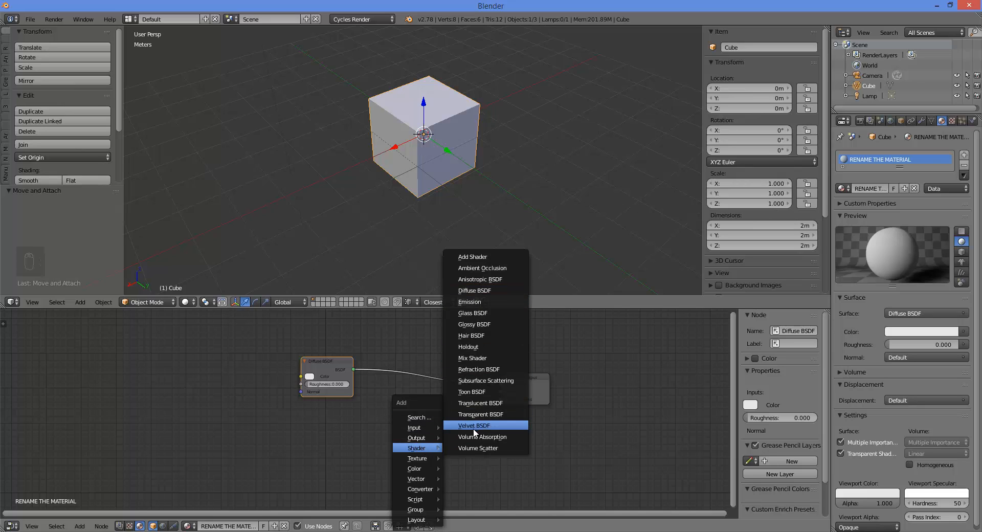
mouse_move(417, 490)
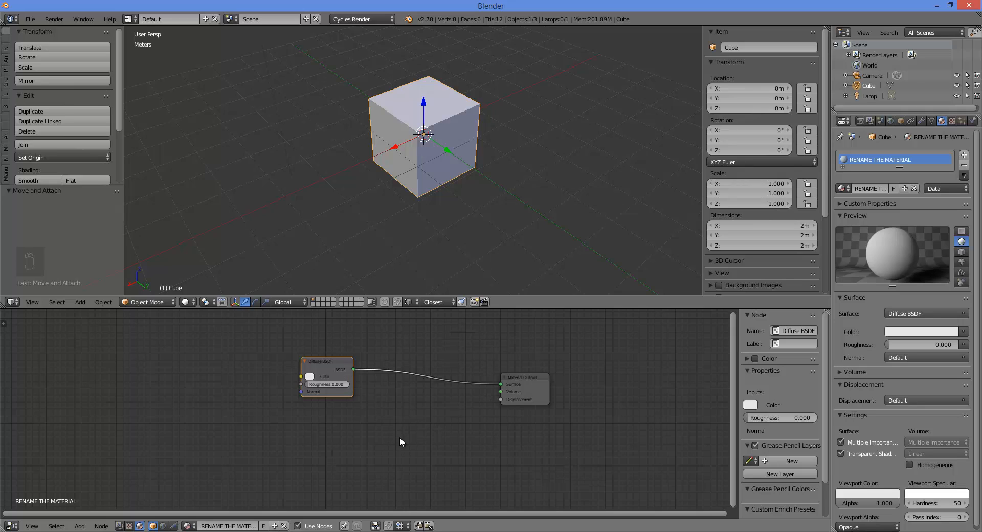
key(shift+a)
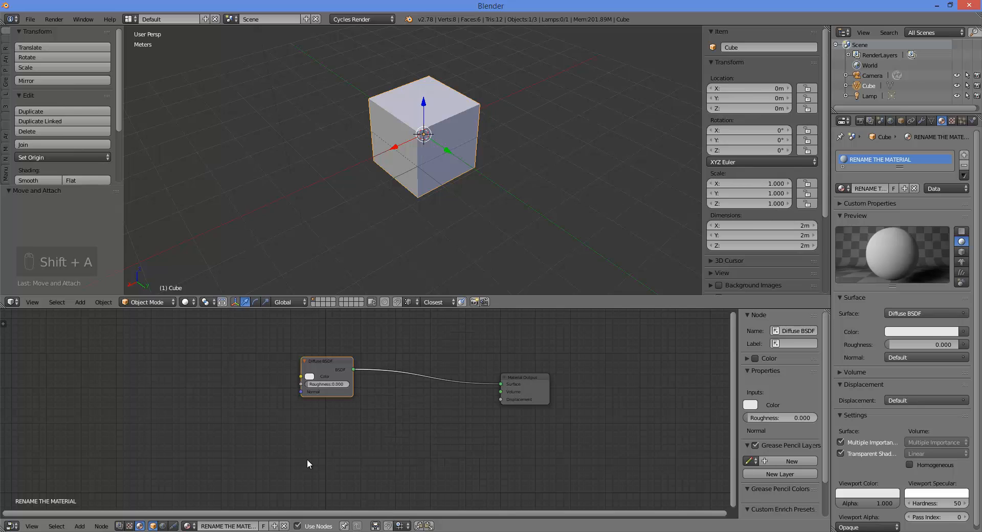
Deselect all nodes and add a Glossy BSDF shader directly below the Diffuse BSDF node.
key(a)
key(shift+a)
mouse_move(361, 444)
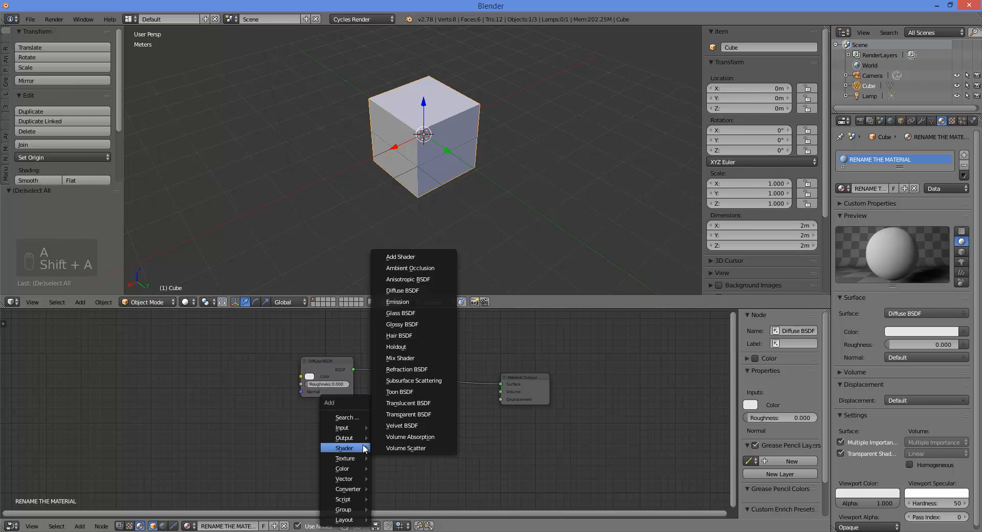
click(409, 324)
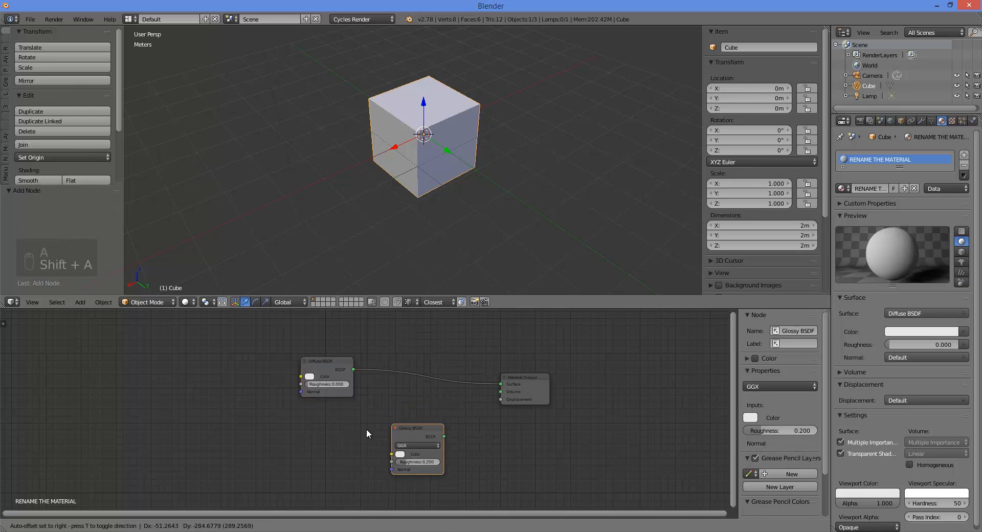
click(299, 412)
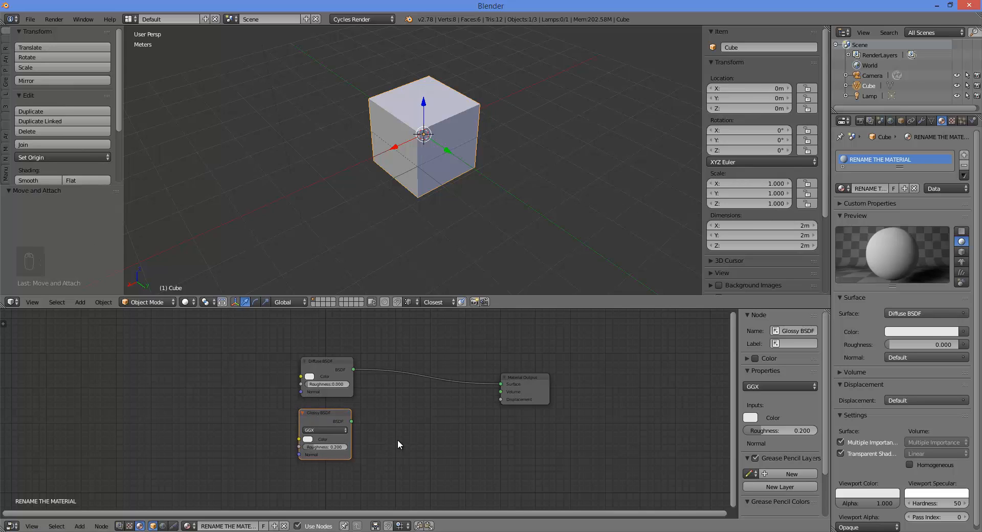
Insert a Mix Shader on the link between Diffuse BSDF and Material Output, and connect Glossy BSDF to its second Shader input.
key(shift+a)
mouse_move(397, 440)
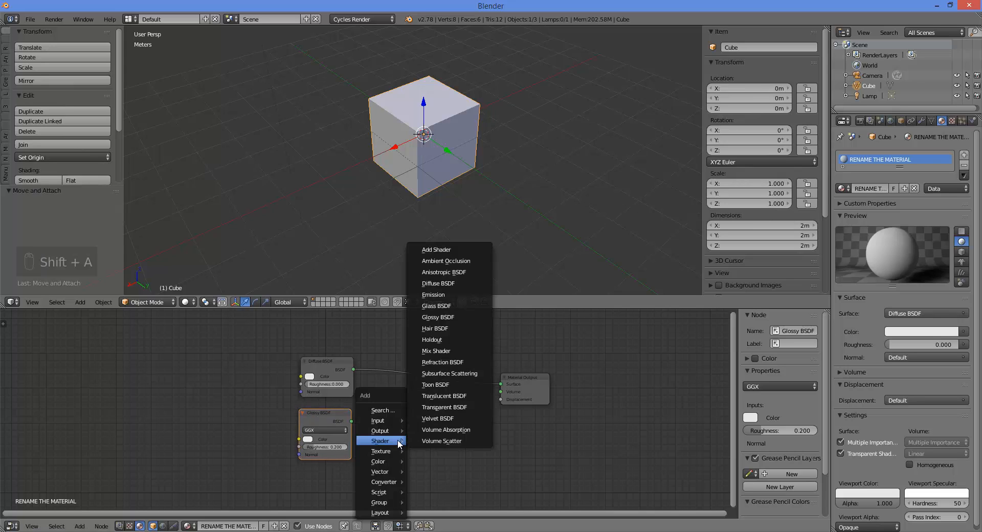
click(436, 350)
click(407, 365)
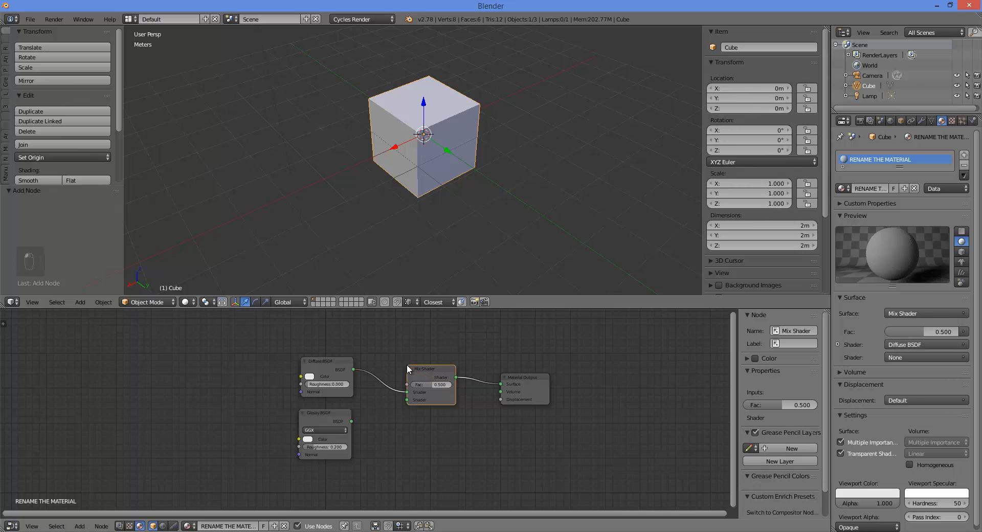
drag(352, 420, 406, 397)
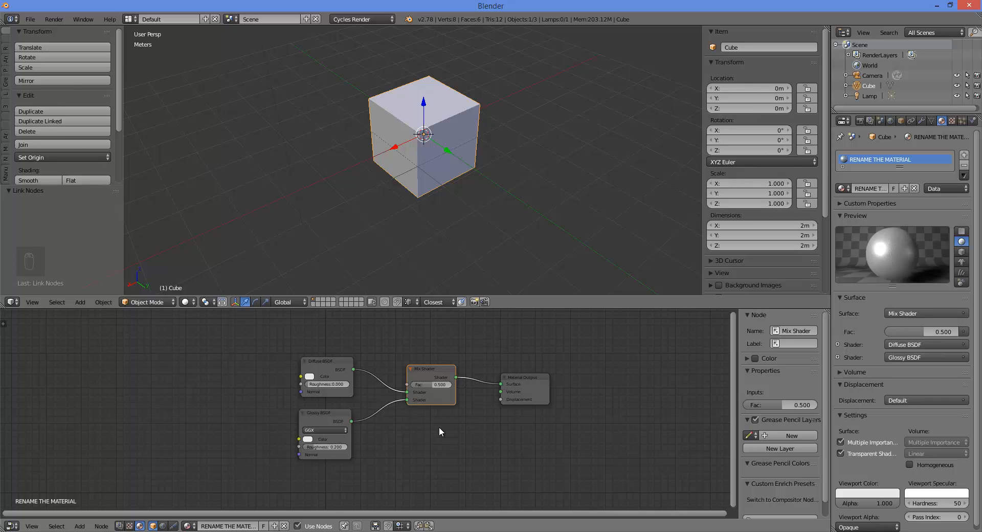
scroll(439, 427, up, 2)
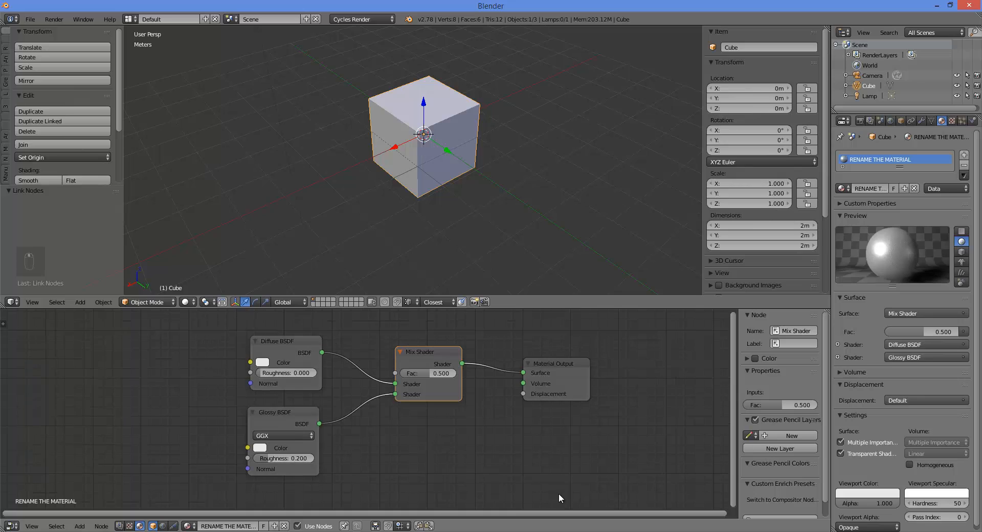
click(573, 368)
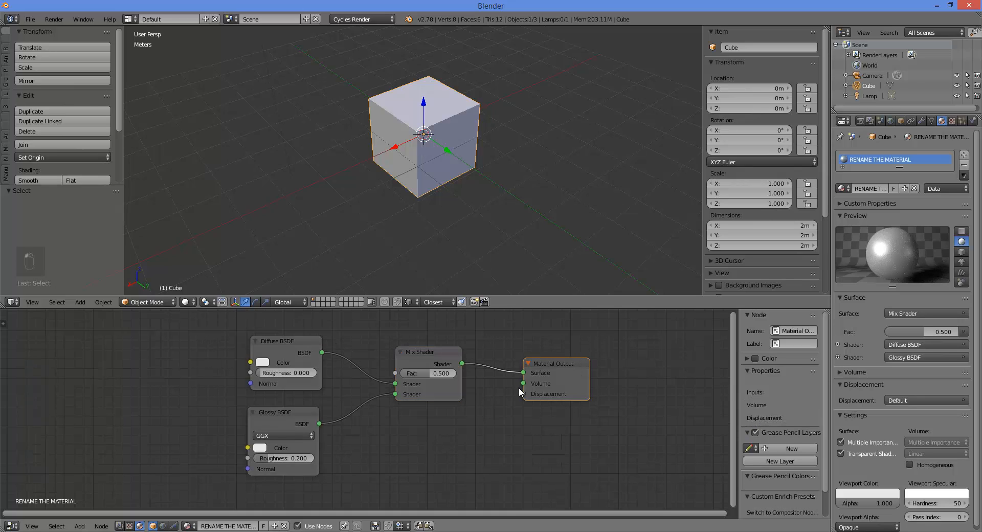
click(419, 350)
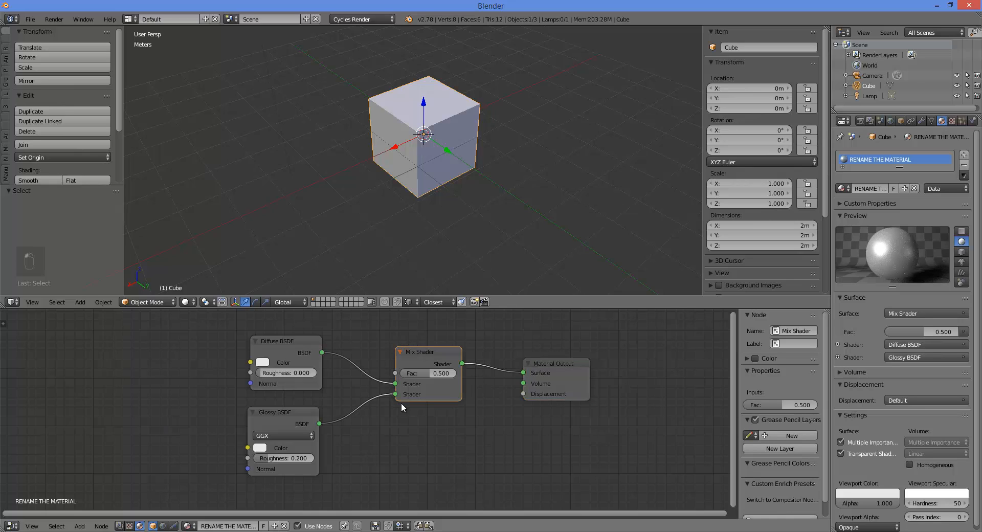
click(275, 340)
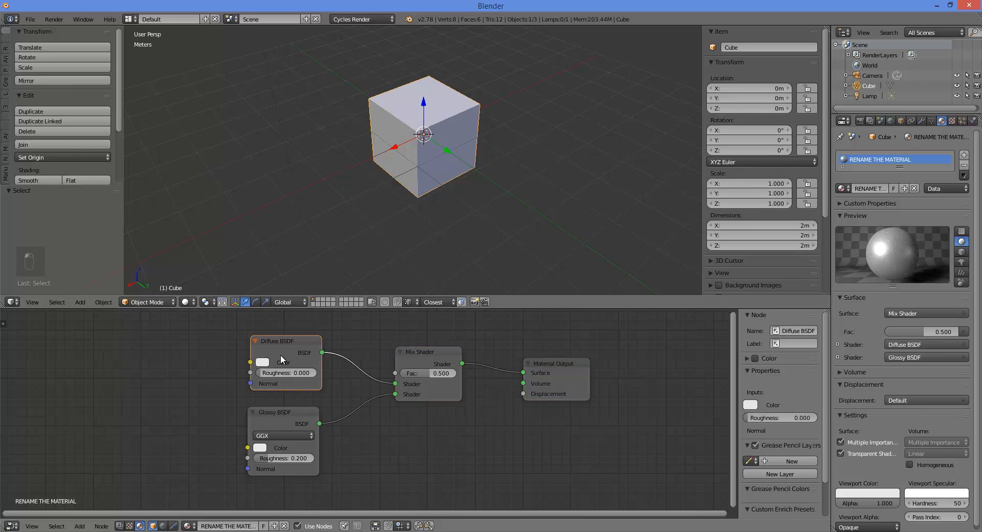
click(287, 421)
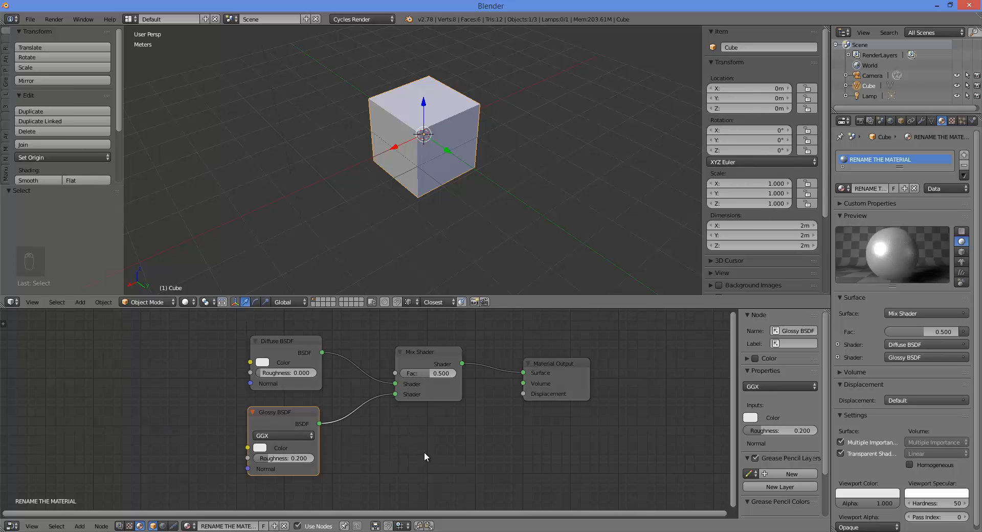
Set the Mix Shader's factor to 0.664 and preview the cube close up in rendered viewport shading.
click(439, 392)
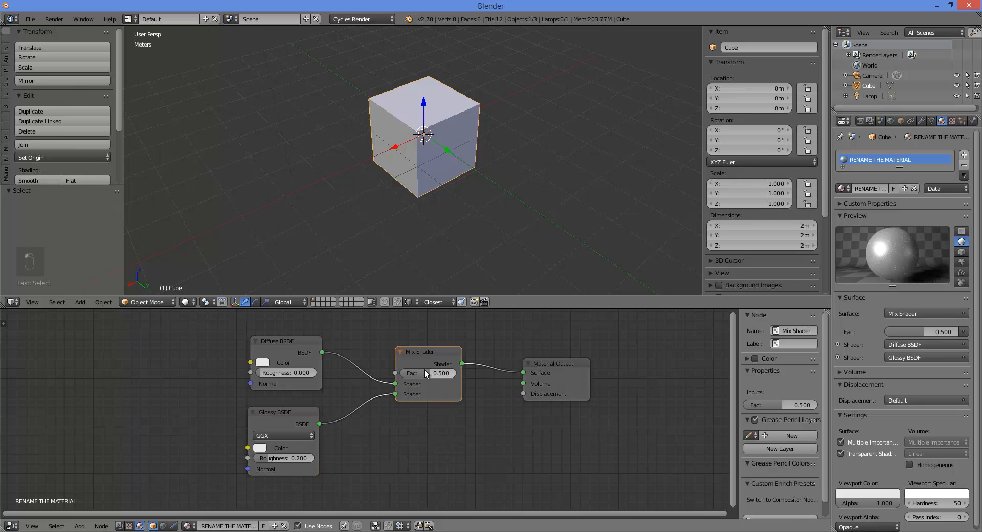
mouse_move(425, 372)
mouse_down()
mouse_move(444, 372)
mouse_move(406, 372)
mouse_move(439, 369)
mouse_up()
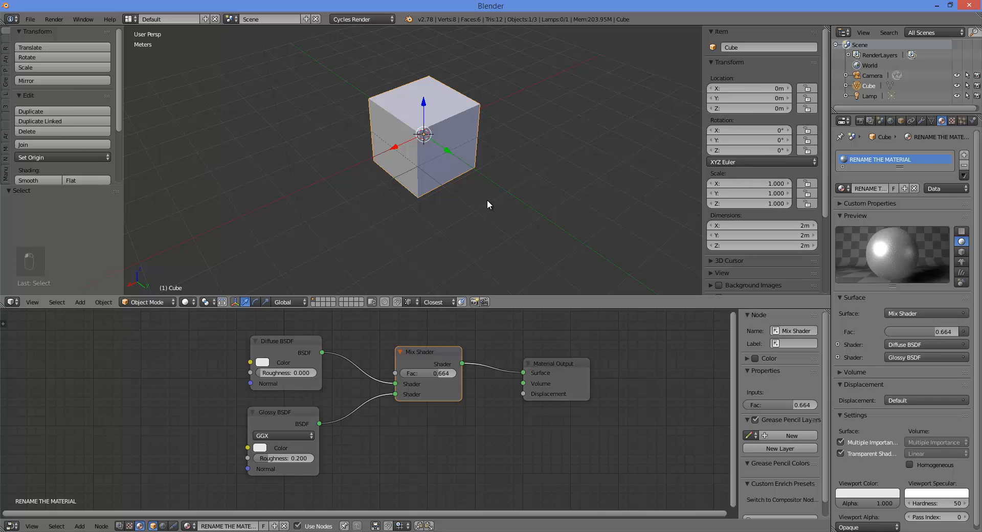
key(shift+z)
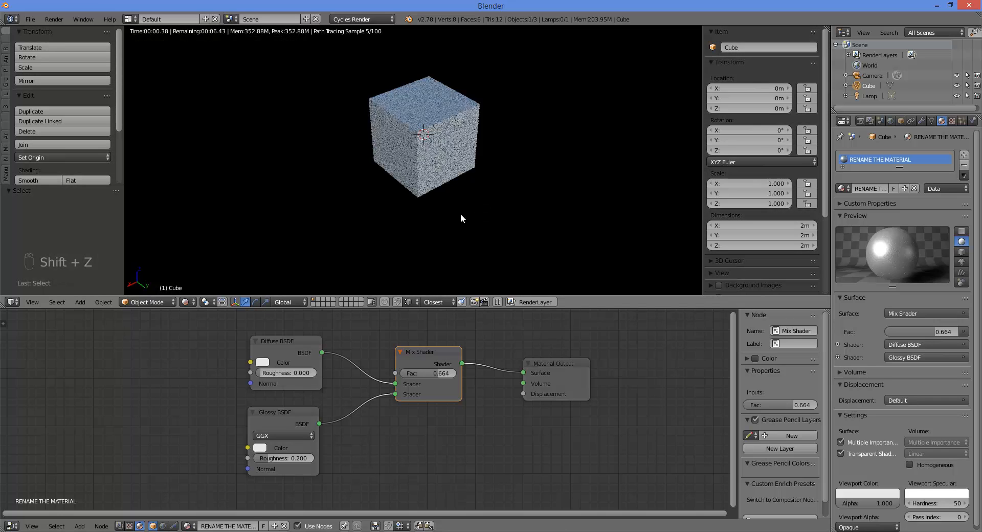
middle_drag(431, 148, 455, 135)
scroll(455, 137, up, 3)
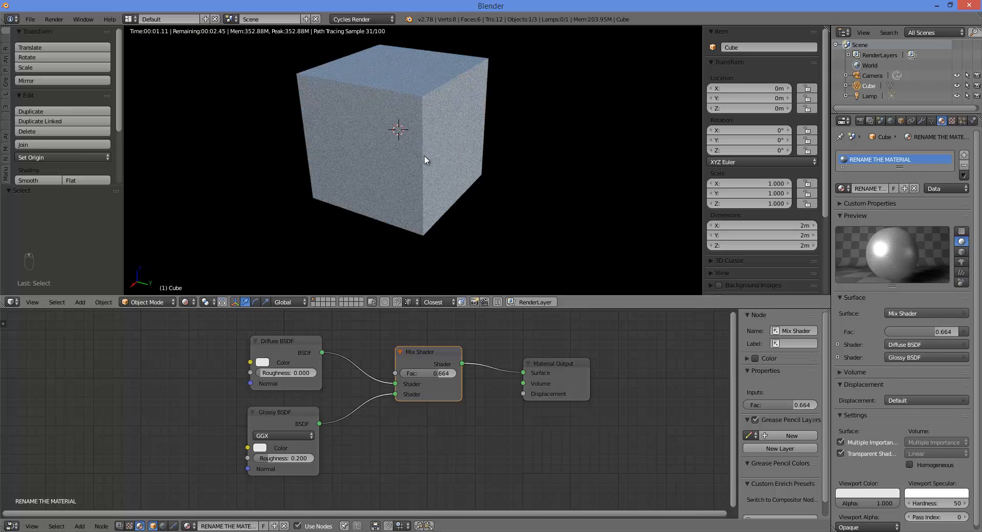
Set the Glossy BSDF's roughness to 0.067 and view the rendered cube from another side.
middle_drag(458, 169, 465, 194)
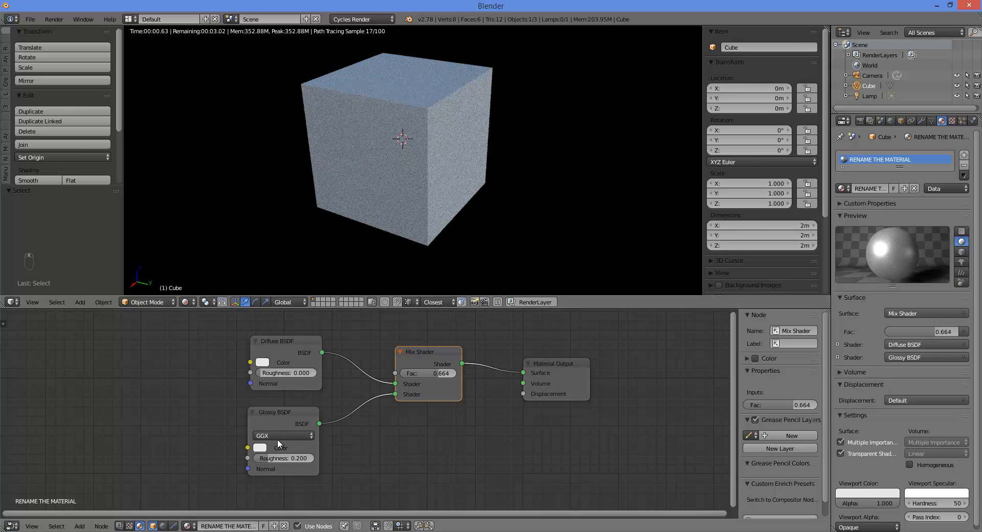
drag(275, 459, 259, 461)
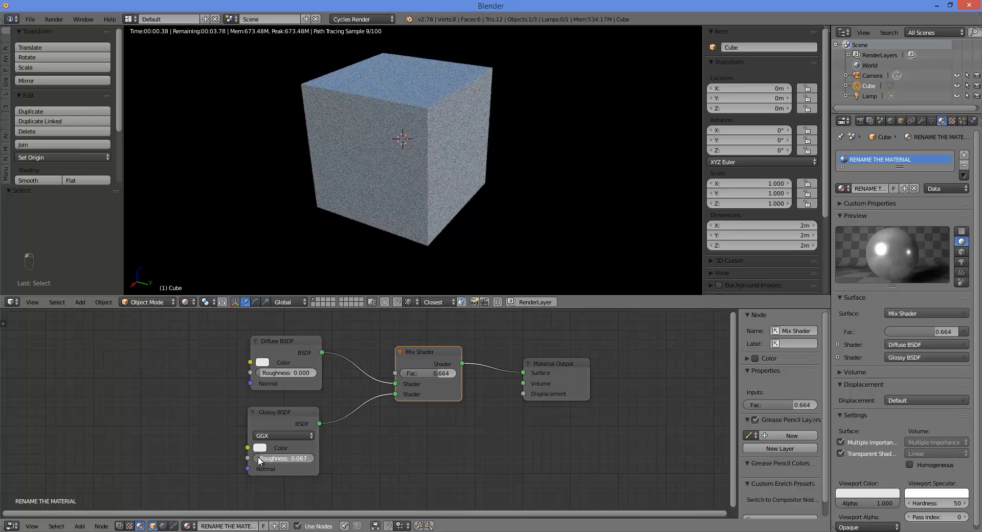
middle_drag(416, 220, 342, 246)
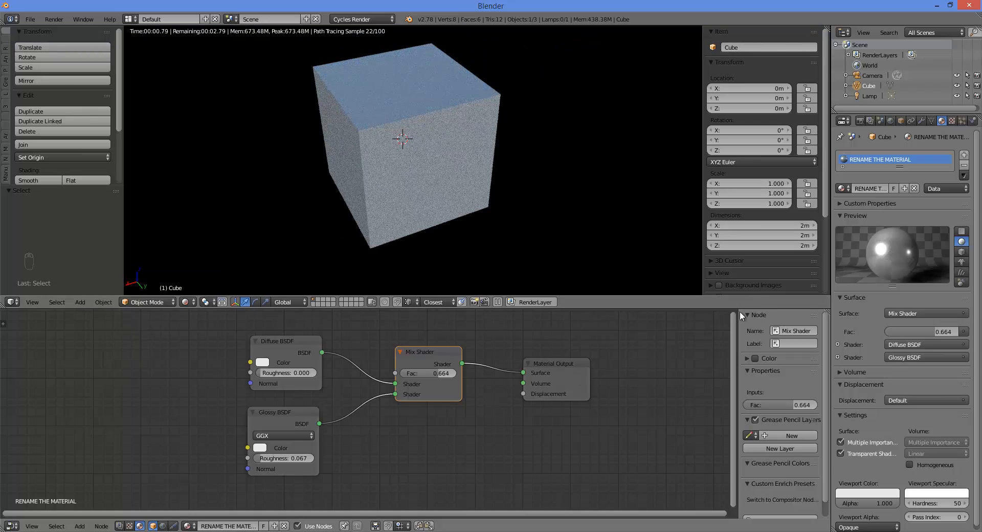
mouse_move(434, 166)
middle_down()
mouse_move(449, 147)
mouse_move(448, 164)
middle_up()
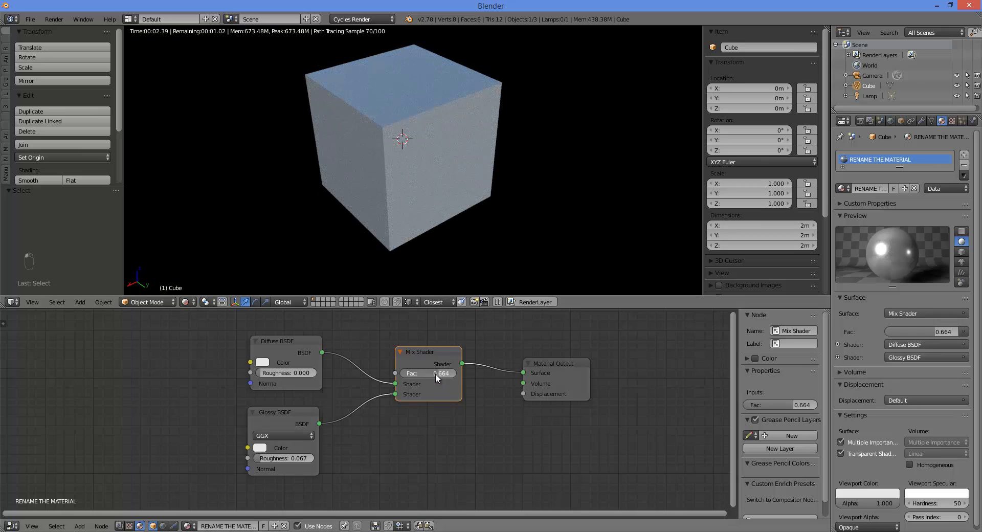
Set the Mix Shader's factor to 0.591, check the rendered cube, and return the viewport to solid shading.
mouse_move(435, 373)
mouse_down()
mouse_move(445, 376)
mouse_move(436, 381)
mouse_up()
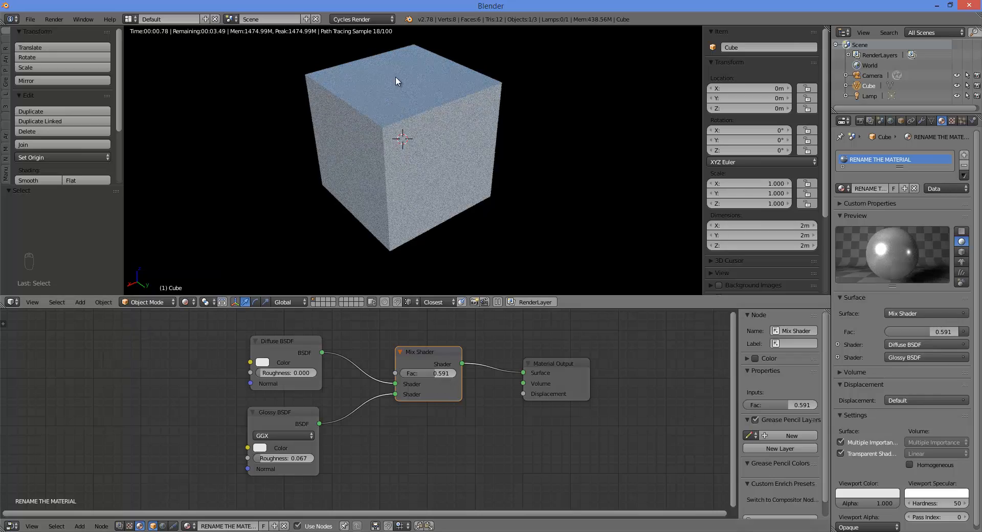
middle_drag(400, 103, 410, 86)
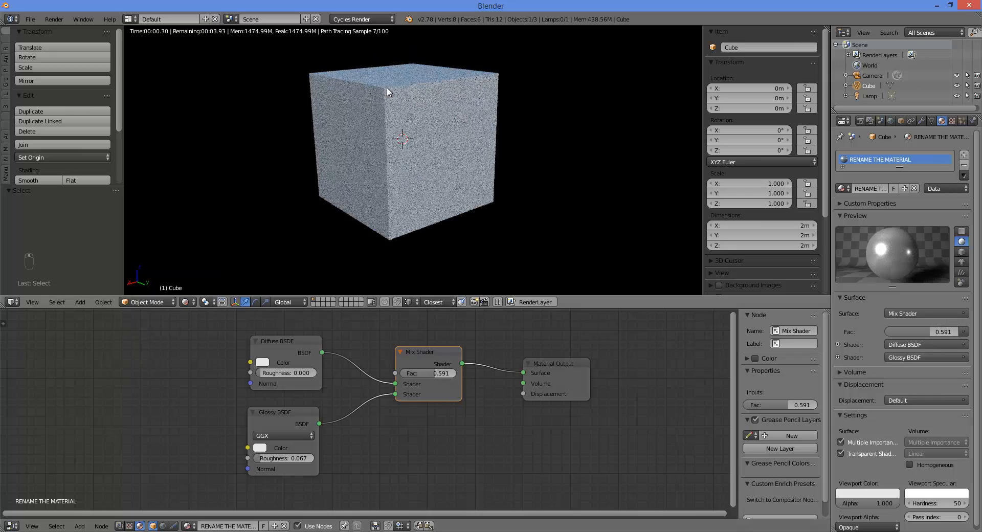
shift+middle_drag(447, 125, 453, 151)
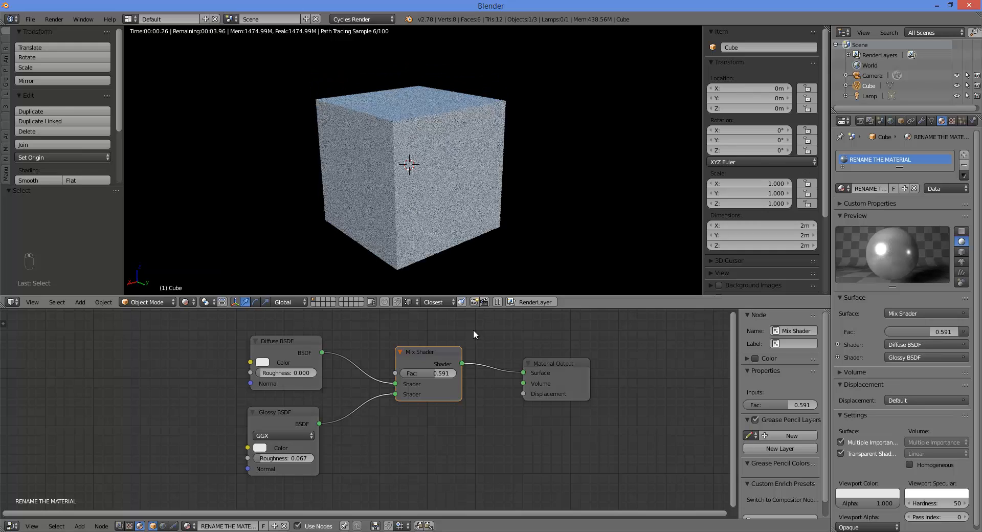
scroll(457, 434, down, 3)
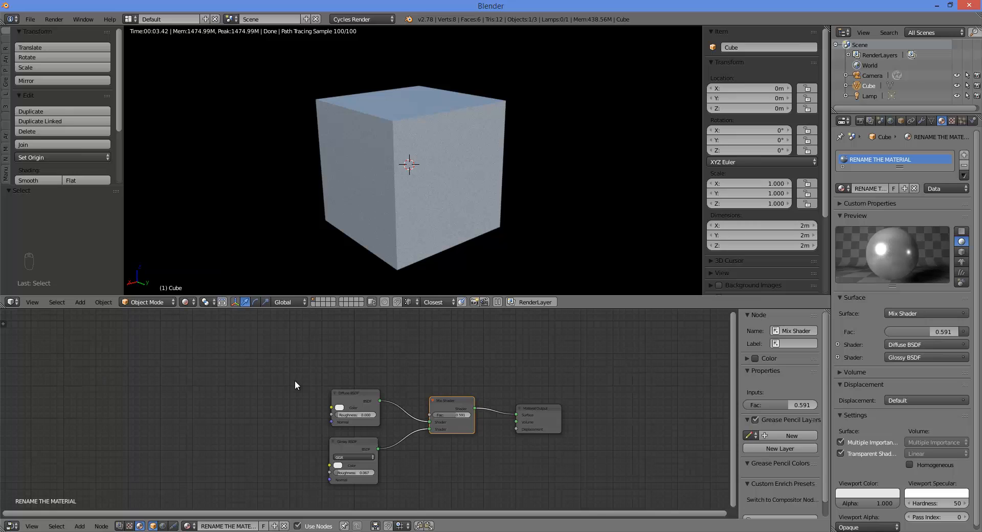
key(z)
key(z)
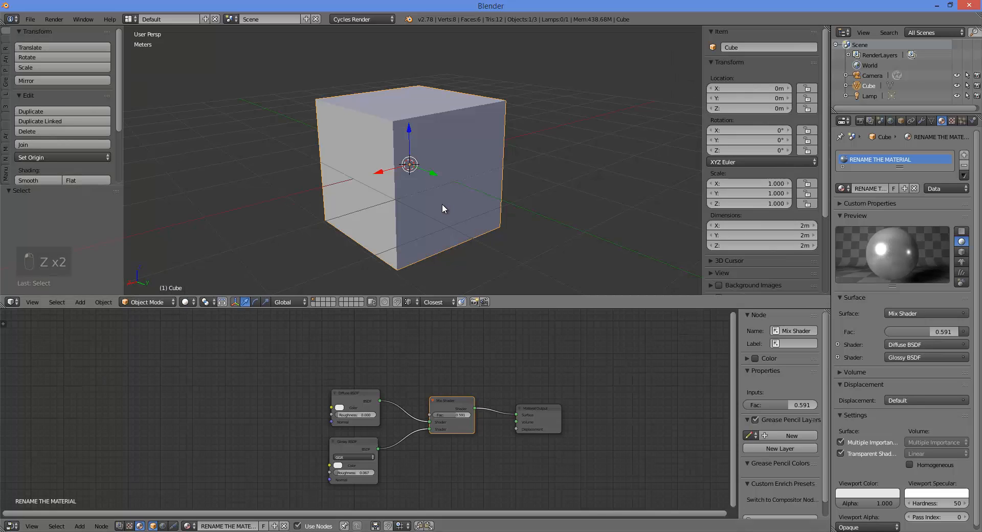
Add a Fresnel input node above the Diffuse BSDF and connect its Fac output to the Mix Shader's Fac input.
key(shift+a)
mouse_move(266, 367)
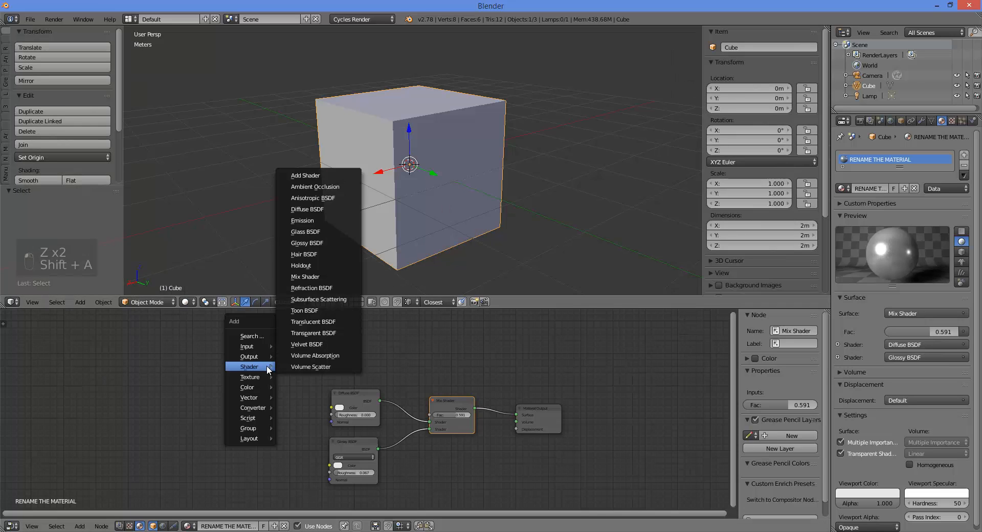
mouse_move(254, 350)
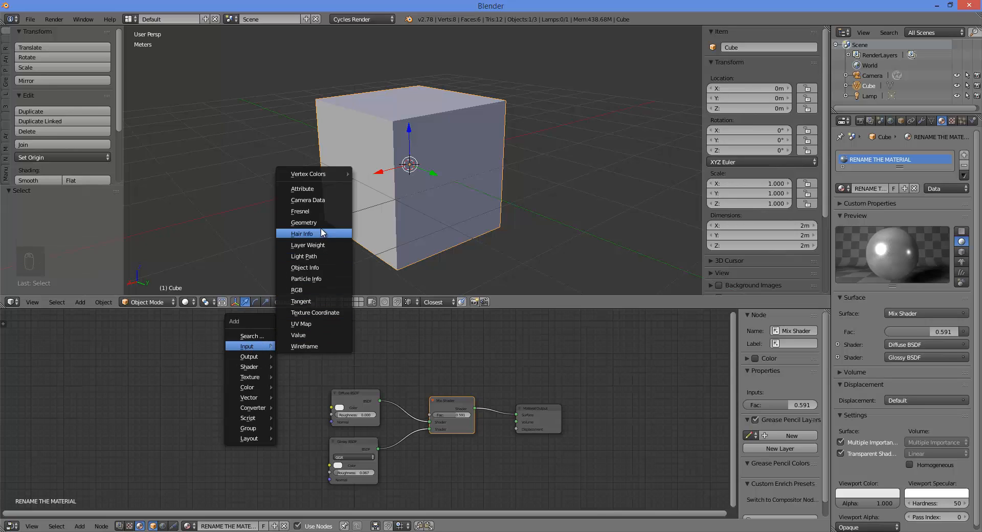
click(300, 209)
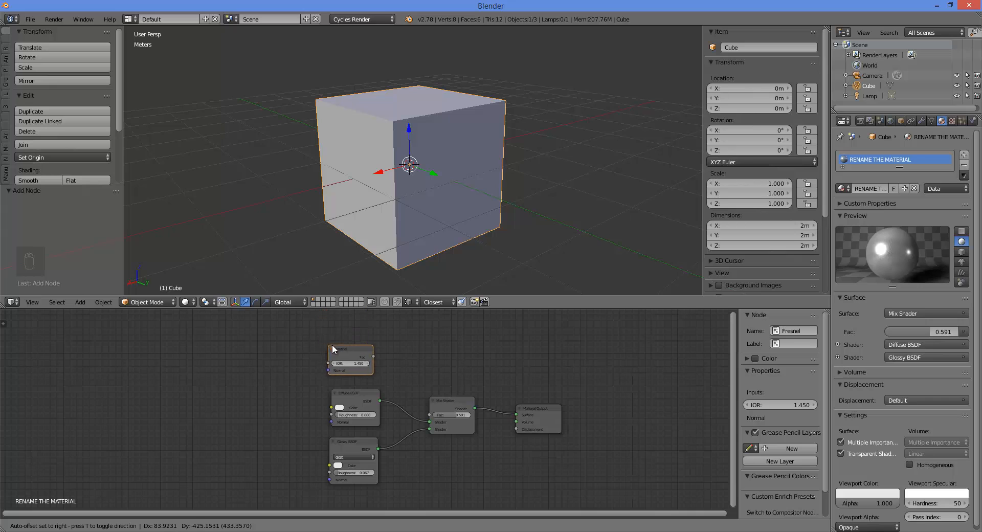
click(338, 347)
scroll(366, 369, up, 3)
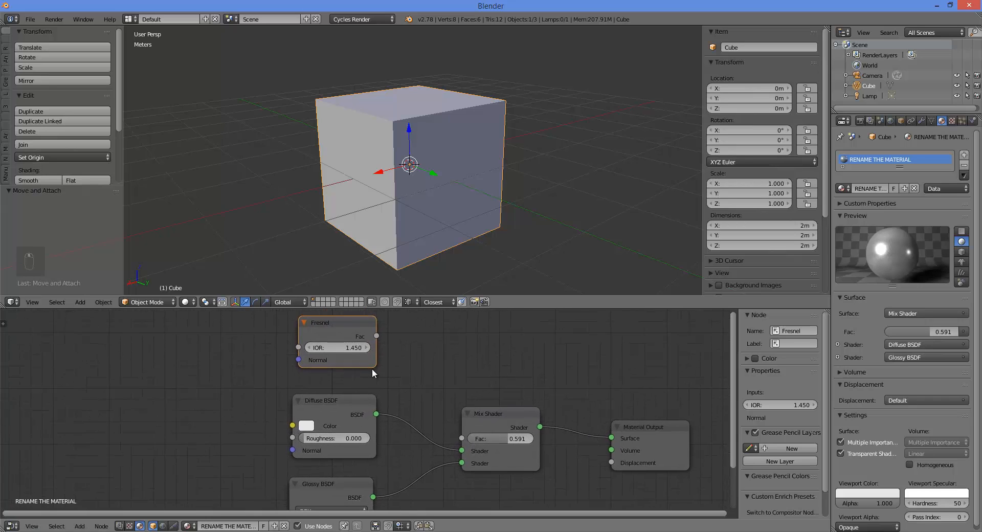
drag(374, 334, 461, 435)
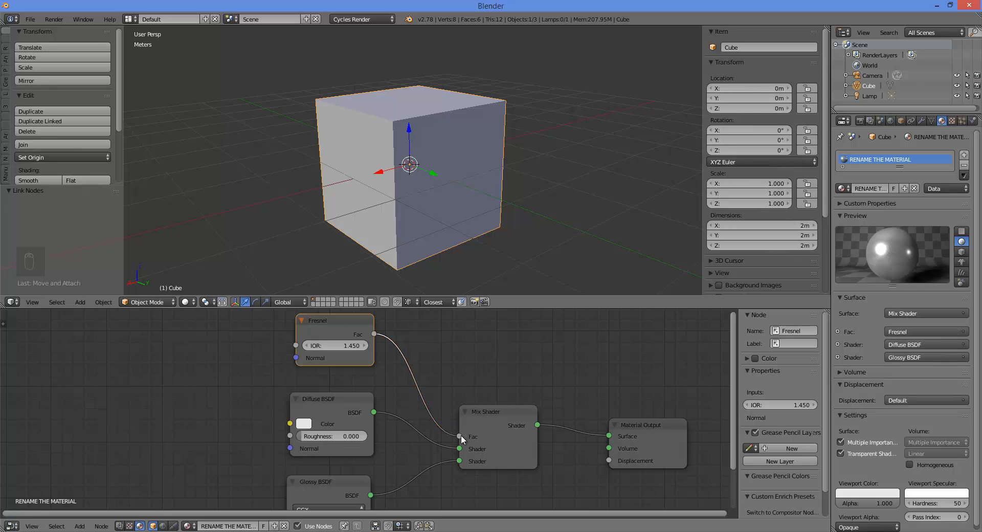
scroll(510, 452, down, 2)
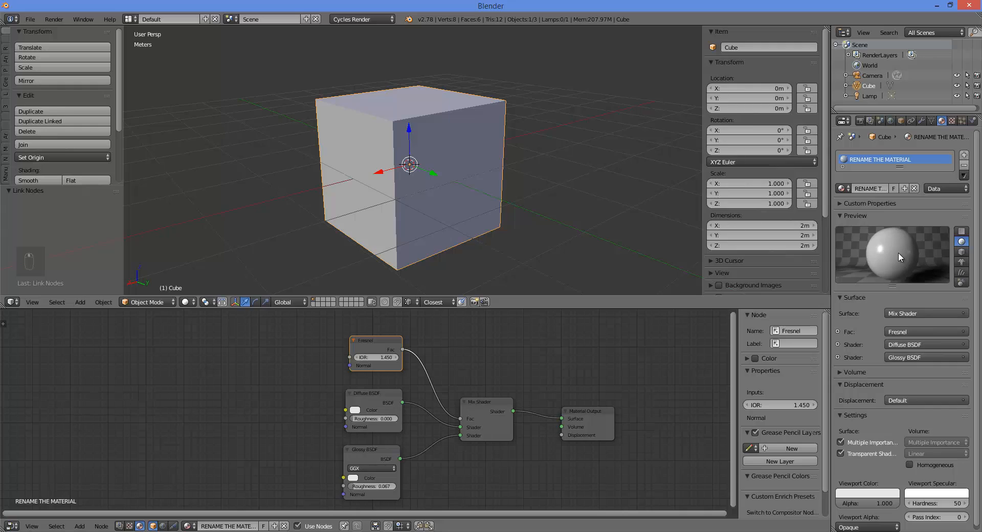
Preview the cube in rendered viewport shading and examine its reflections from low, overhead and angled viewpoints.
key(shift+z)
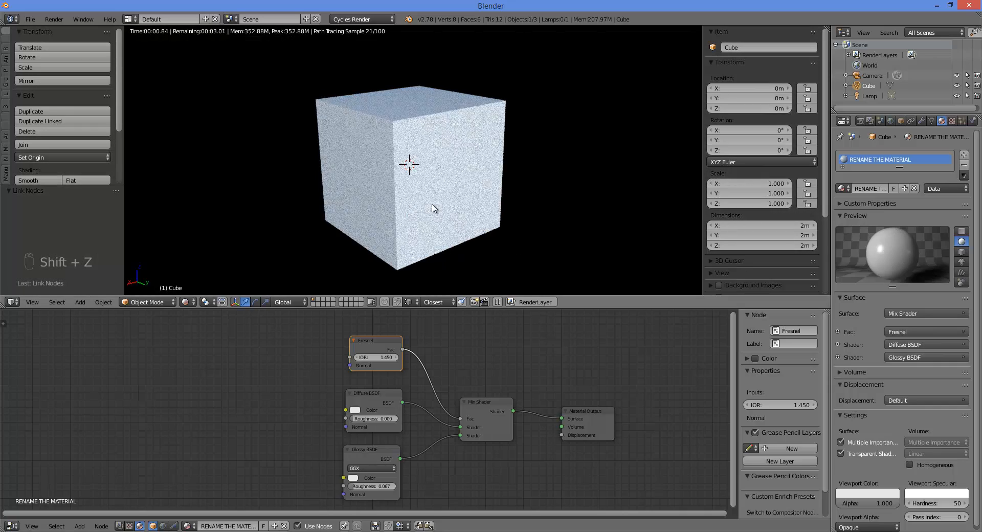
middle_drag(432, 207, 442, 198)
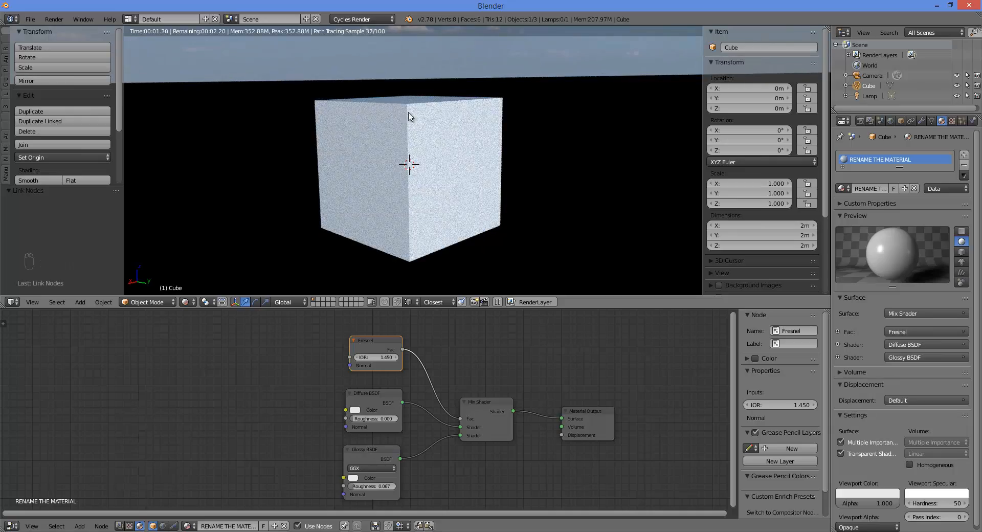
mouse_move(409, 116)
middle_down()
mouse_move(449, 221)
mouse_move(431, 176)
middle_up()
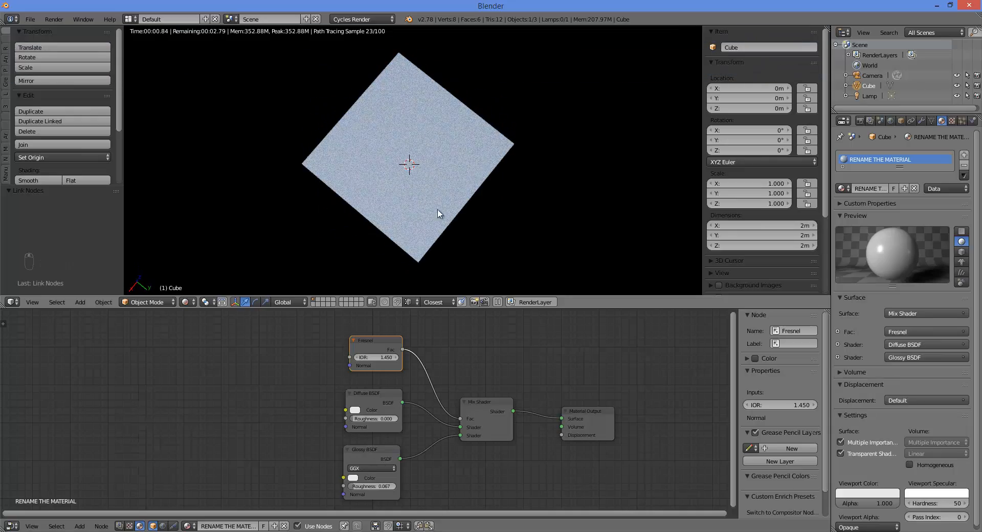
mouse_move(438, 214)
middle_down()
mouse_move(508, 120)
mouse_move(509, 144)
mouse_move(486, 158)
mouse_move(443, 148)
mouse_move(461, 149)
mouse_move(449, 235)
mouse_move(470, 237)
mouse_move(470, 143)
middle_up()
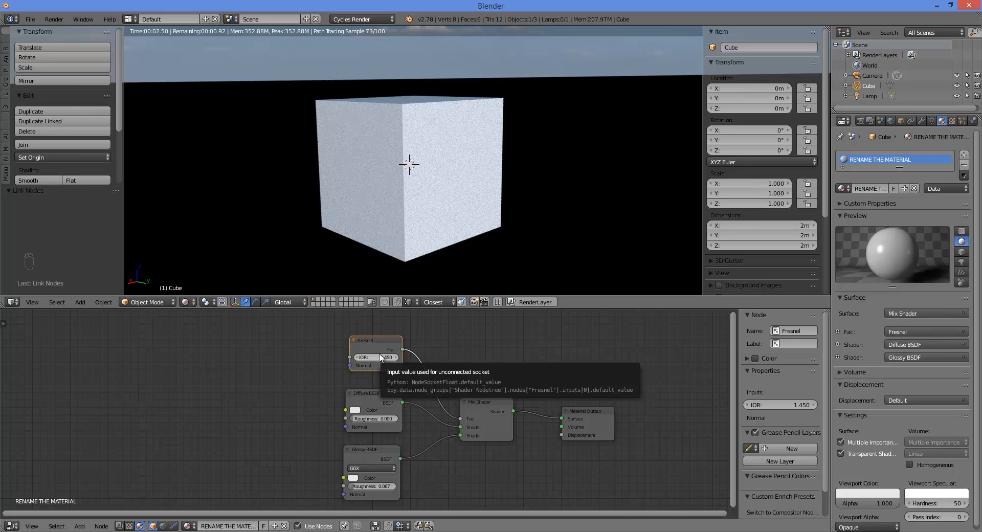
middle_drag(490, 212, 493, 222)
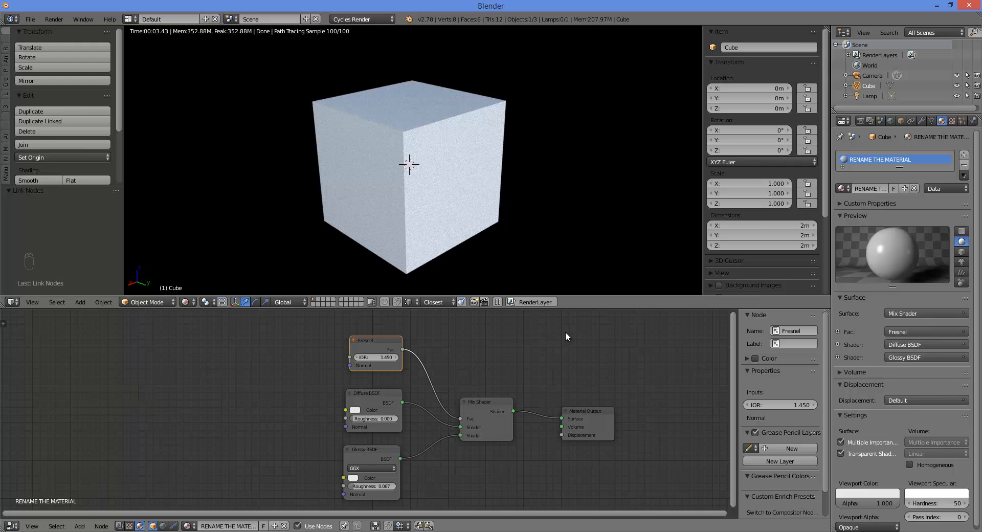
Move the Fresnel node slightly closer to the Diffuse BSDF node and deselect all nodes.
middle_drag(538, 360, 517, 353)
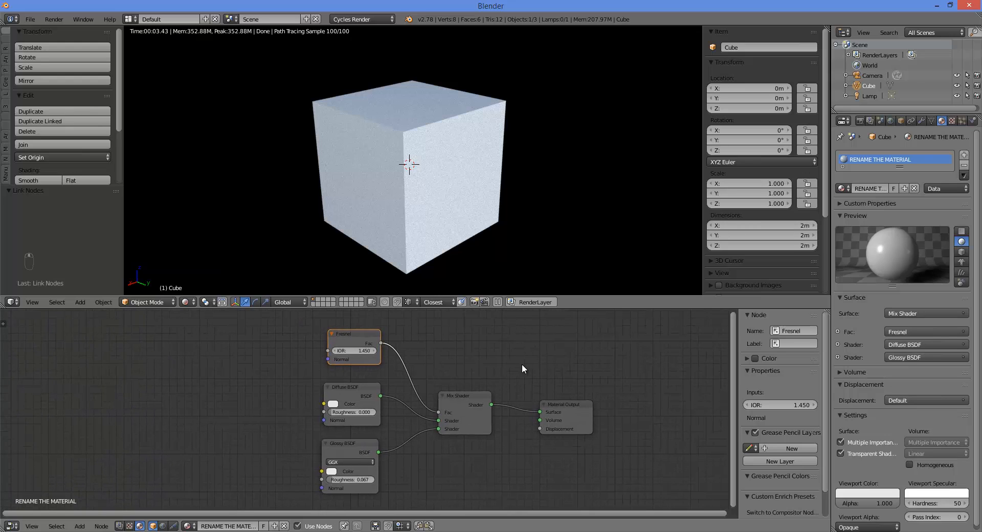
key(a)
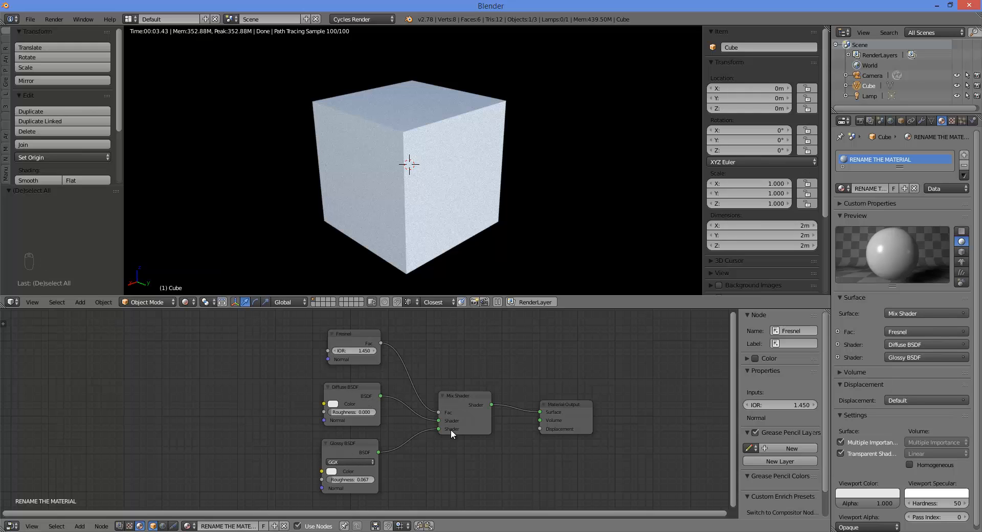
mouse_move(349, 335)
mouse_down()
mouse_move(353, 343)
mouse_move(336, 336)
mouse_move(348, 339)
mouse_up()
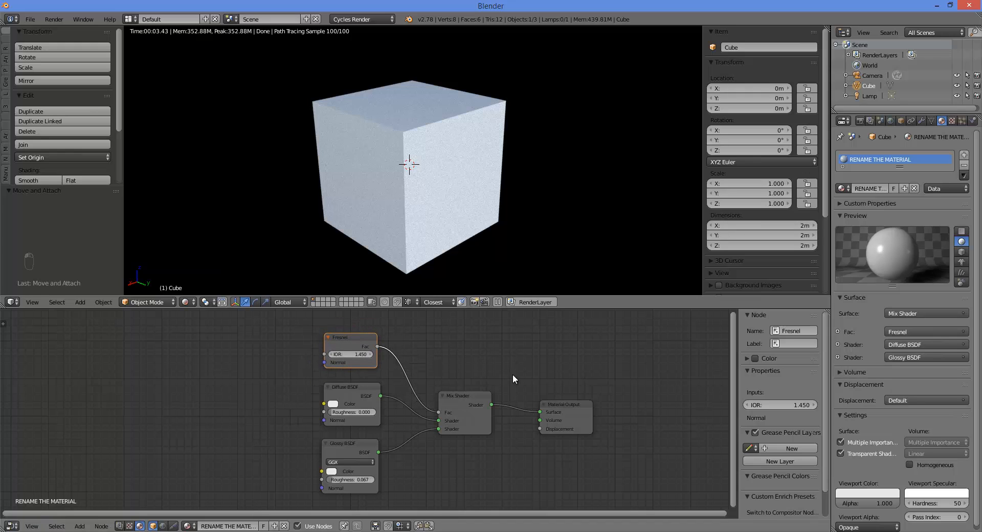
key(a)
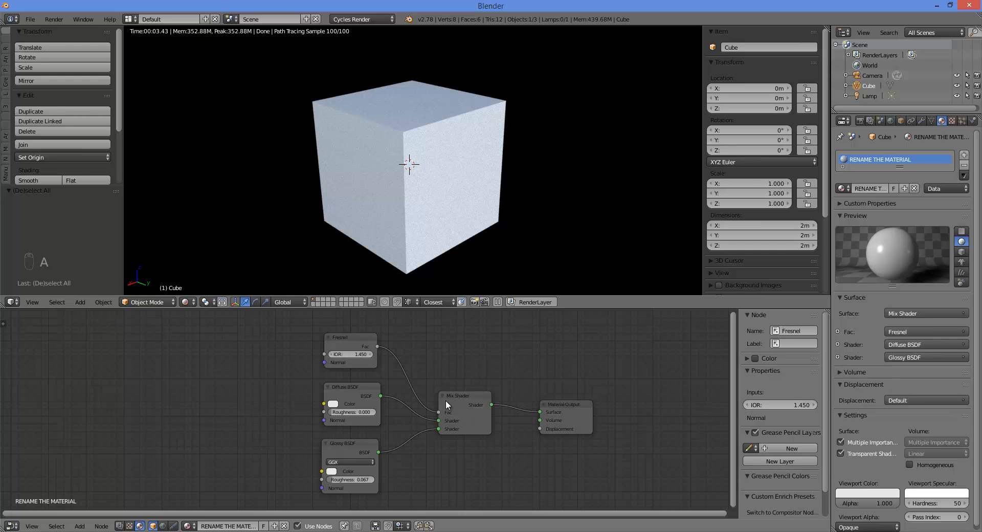
Change the Diffuse BSDF's color to red and view the rendered cube from slightly above.
middle_drag(509, 411, 470, 403)
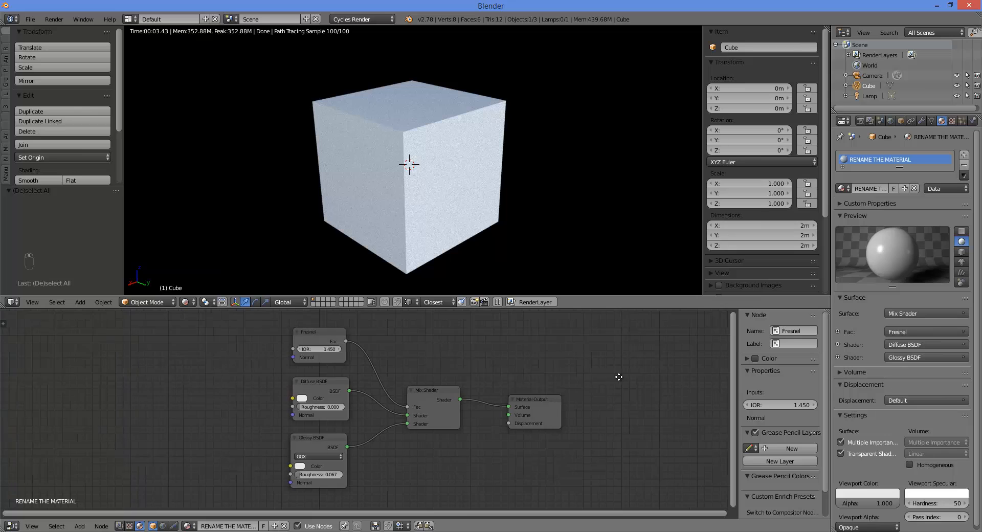
scroll(314, 404, up, 5)
click(313, 393)
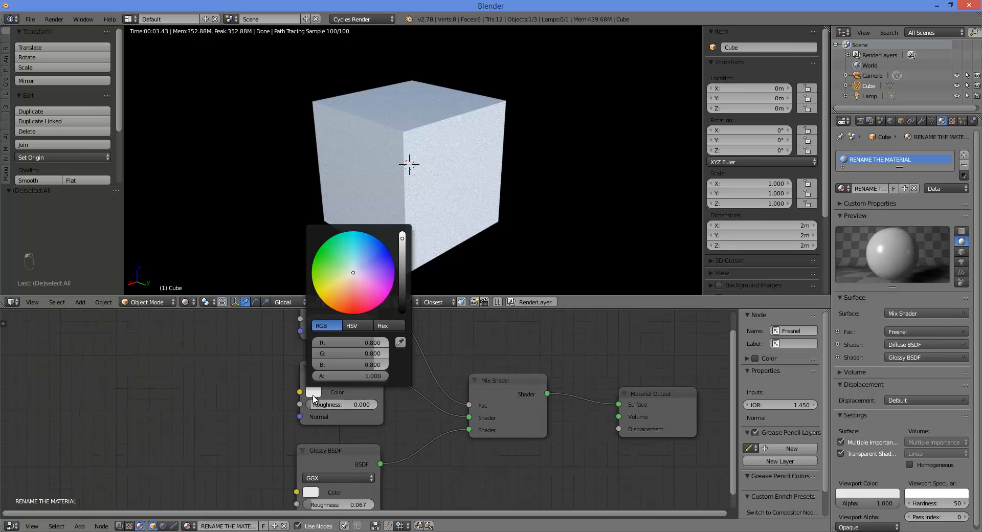
drag(341, 299, 354, 305)
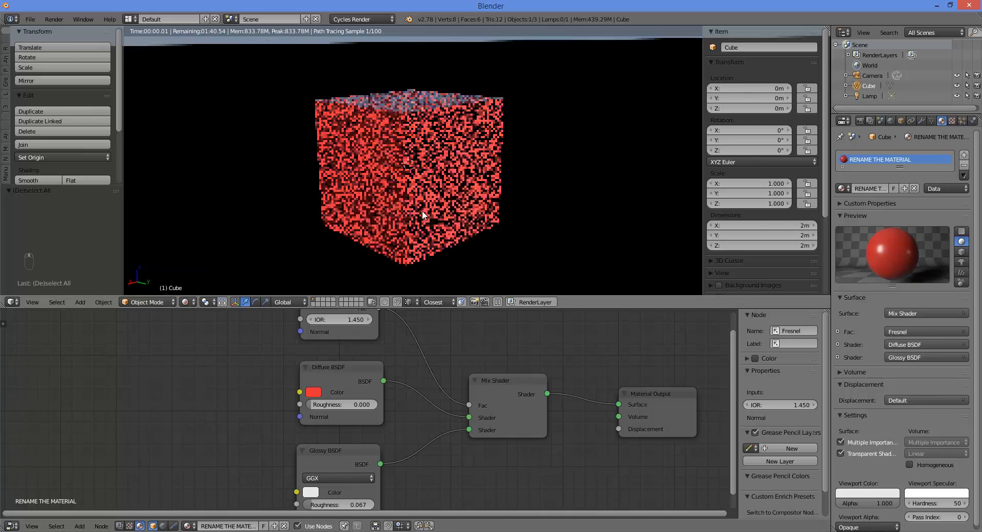
middle_drag(410, 106, 432, 139)
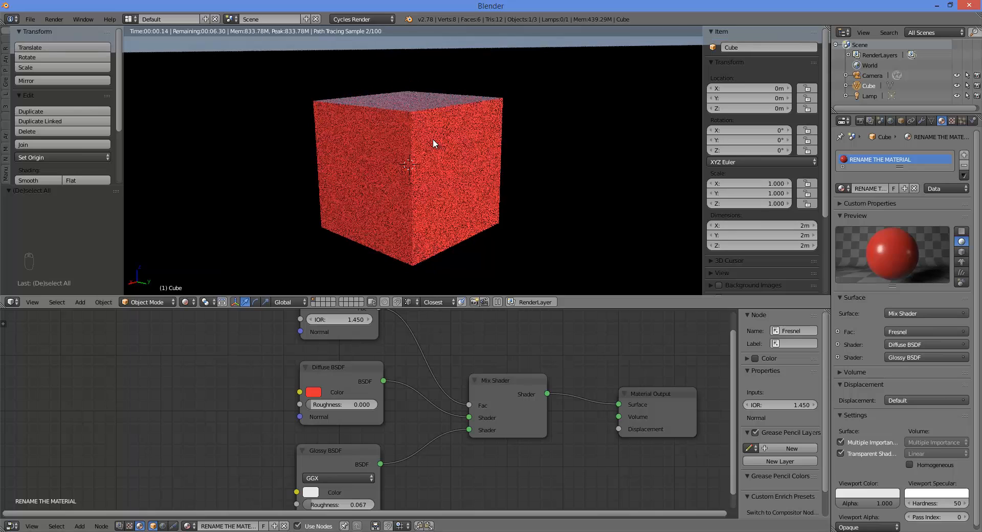
drag(300, 393, 135, 363)
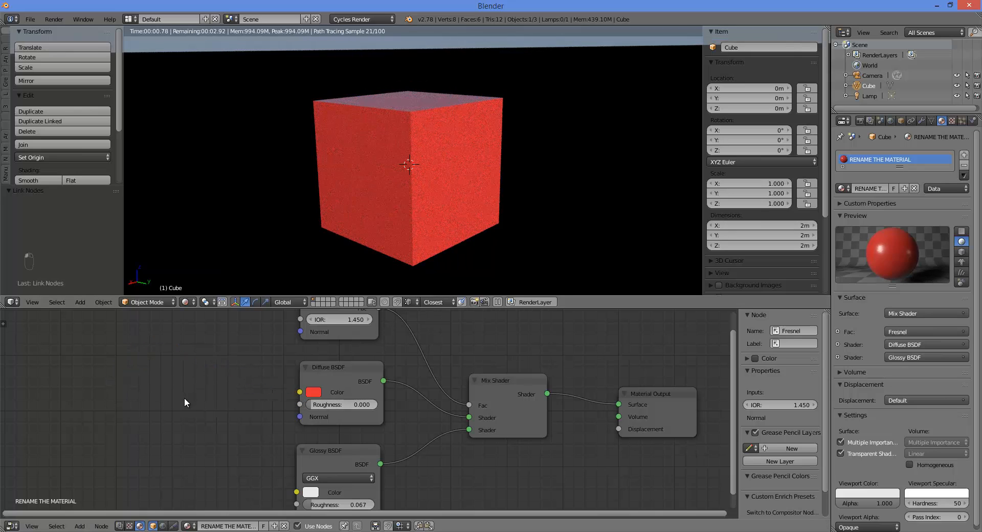
middle_drag(198, 397, 275, 403)
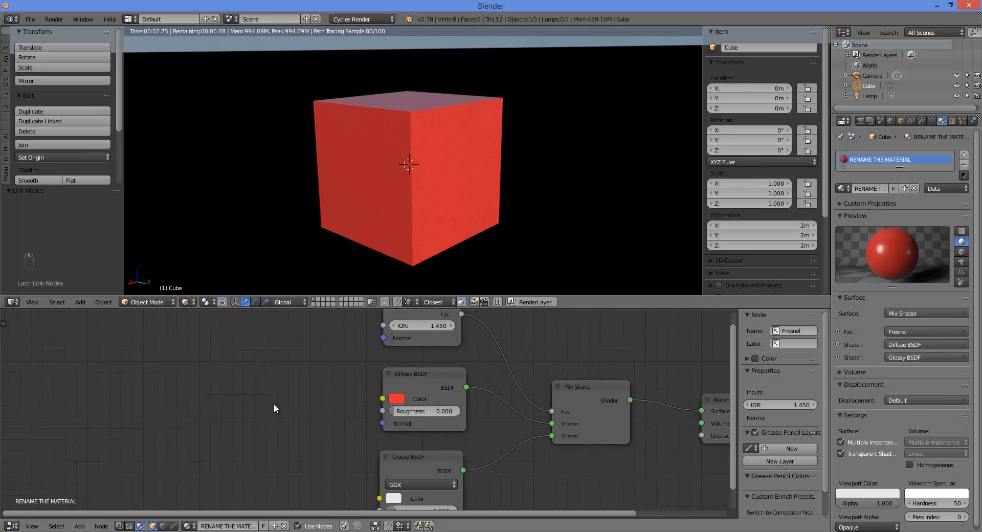
scroll(355, 392, down, 1)
drag(356, 394, 317, 413)
Add an Image Texture node to the left of the Diffuse BSDF and connect its Color output to the Diffuse color input.
key(shift+a)
mouse_move(247, 401)
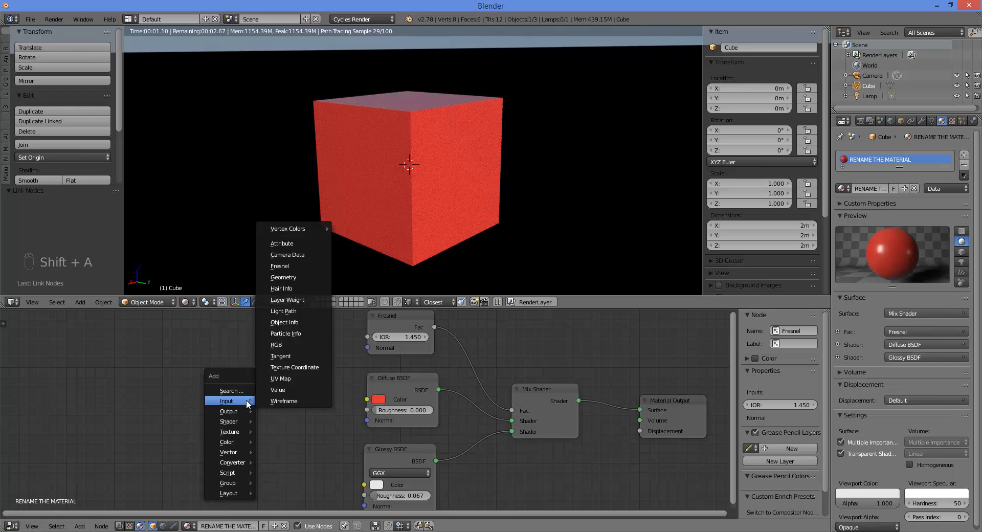
mouse_move(230, 431)
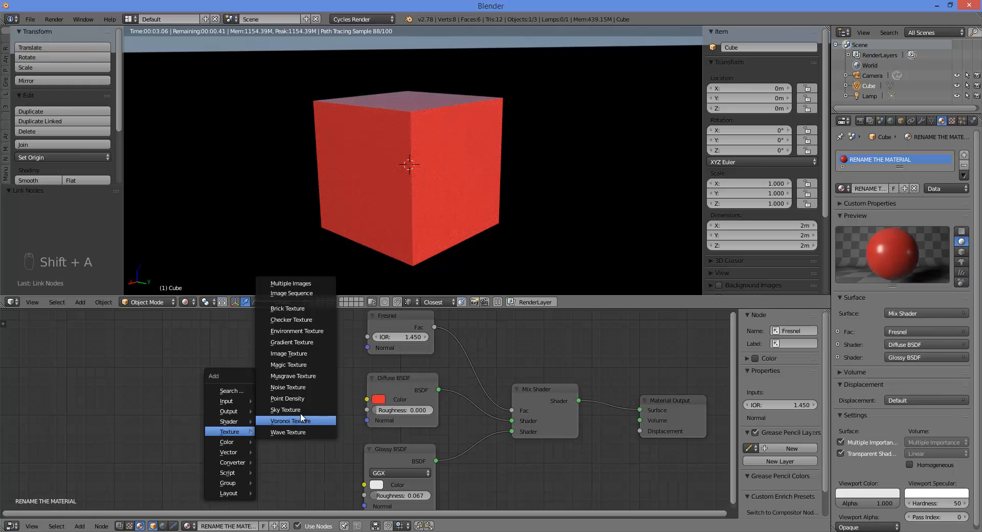
click(295, 353)
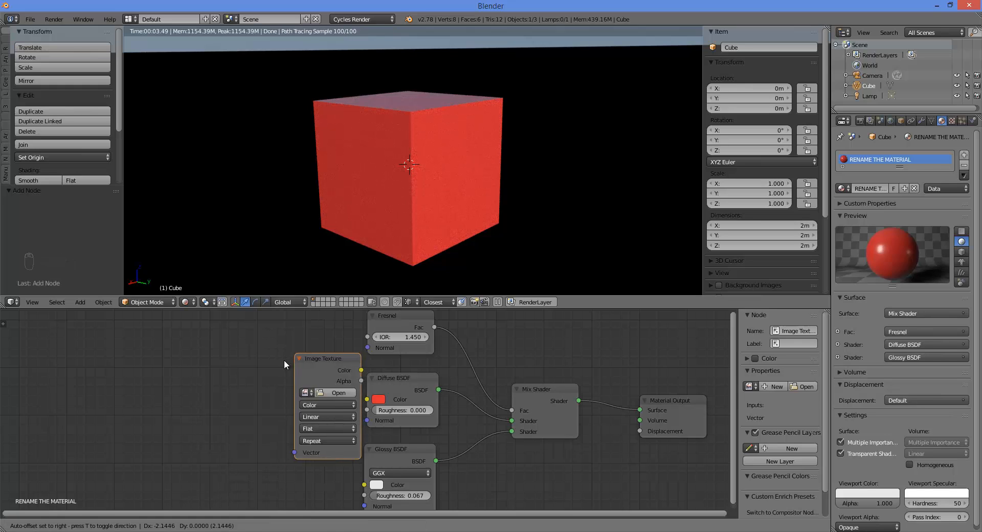
click(188, 362)
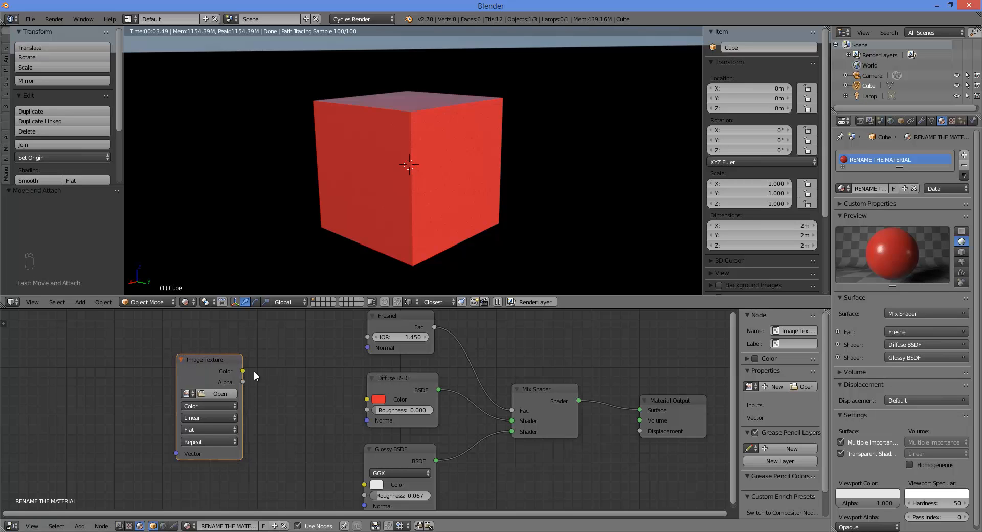
drag(244, 371, 366, 399)
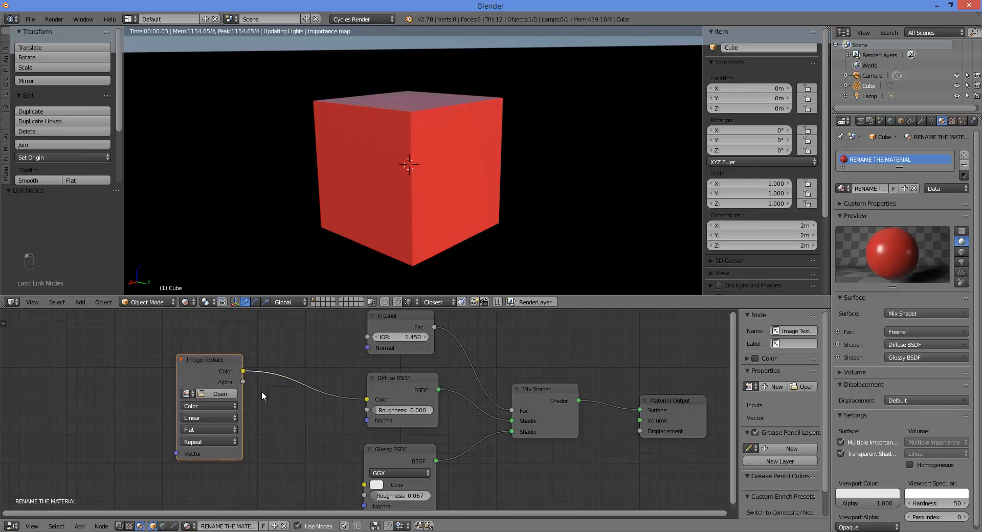
Load ROVERE TABACCO_DIFFUSE.png from the WOOD FINE folder in TEXTURE HI RES into the Image Texture node.
click(211, 392)
click(34, 96)
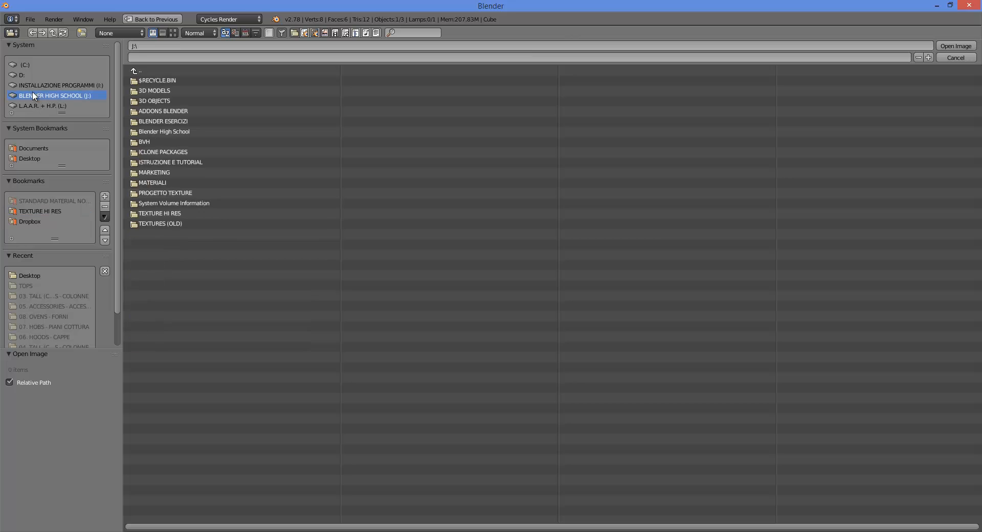
click(160, 212)
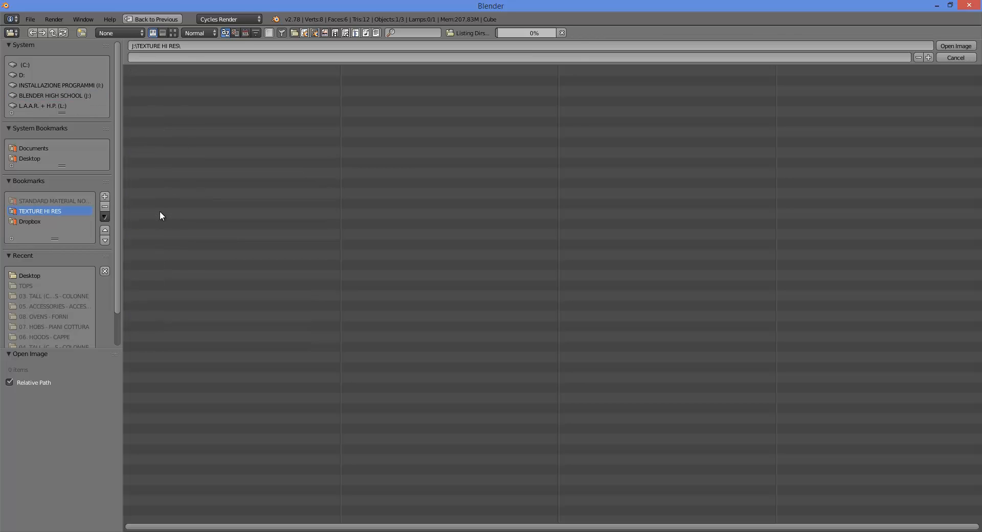
click(169, 325)
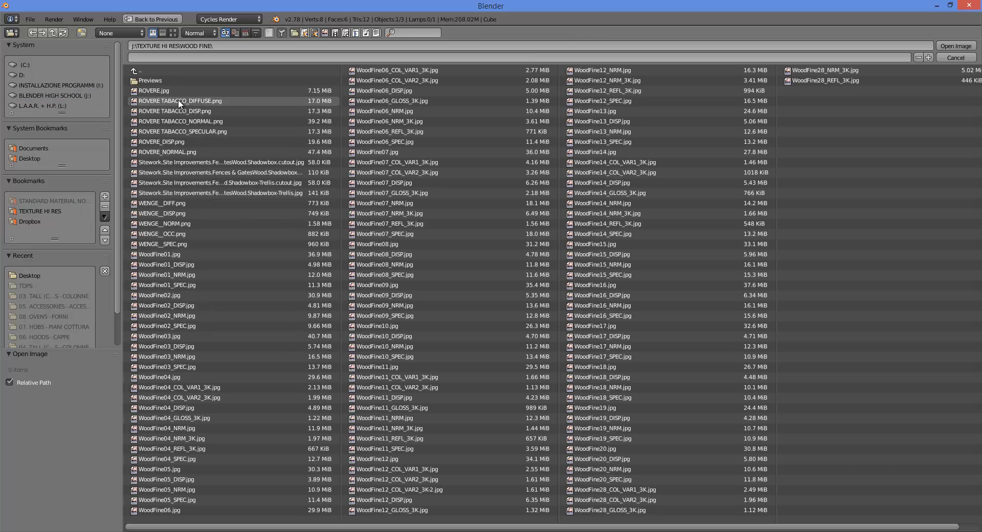
click(158, 98)
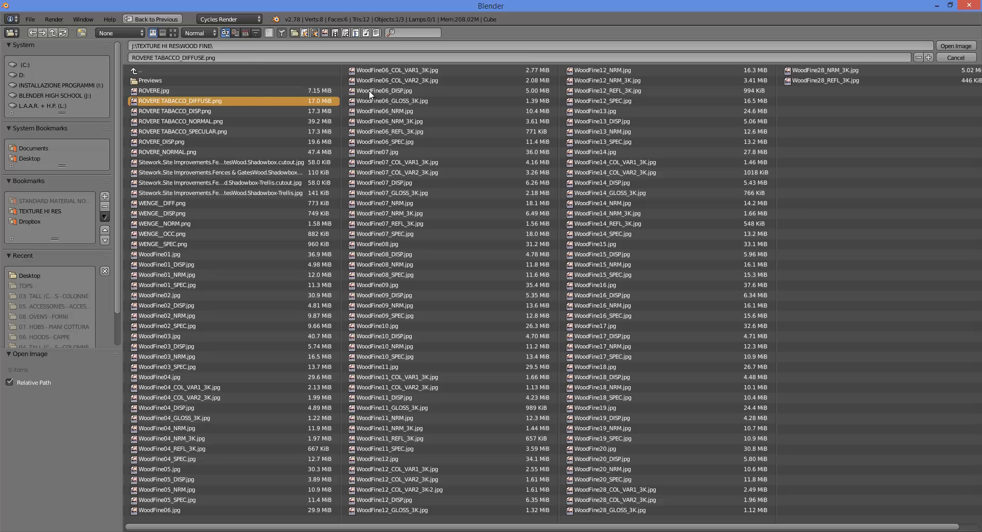
key(Return)
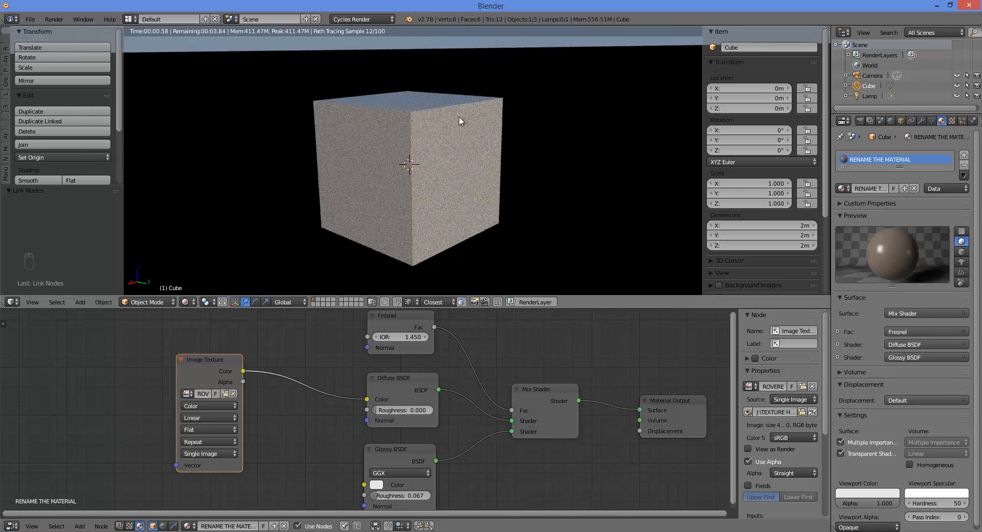
scroll(425, 134, up, 5)
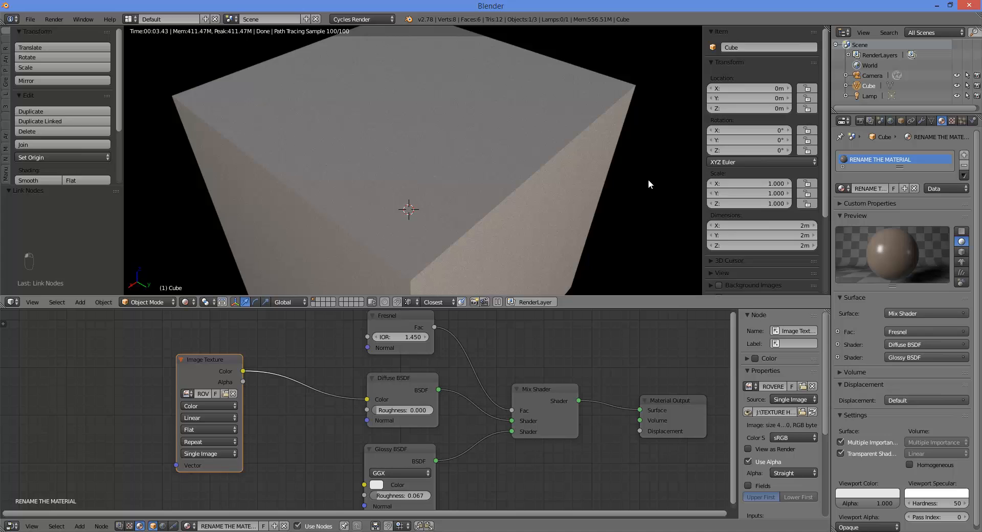
Return the viewport to solid shading, split the Node Editor side by side and switch the new area to the UV/Image Editor.
key(z)
middle_drag(646, 182, 580, 163)
key(z)
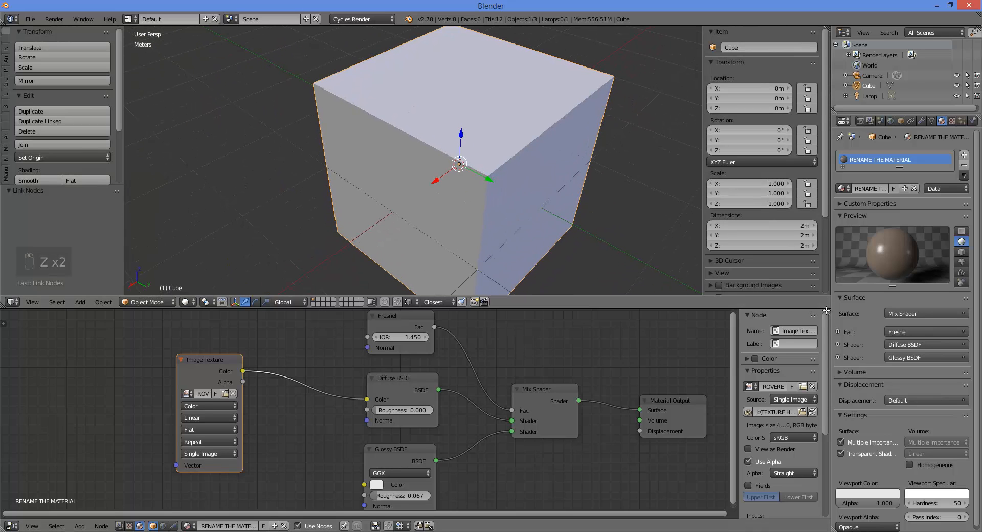
drag(827, 312, 710, 348)
drag(711, 348, 495, 409)
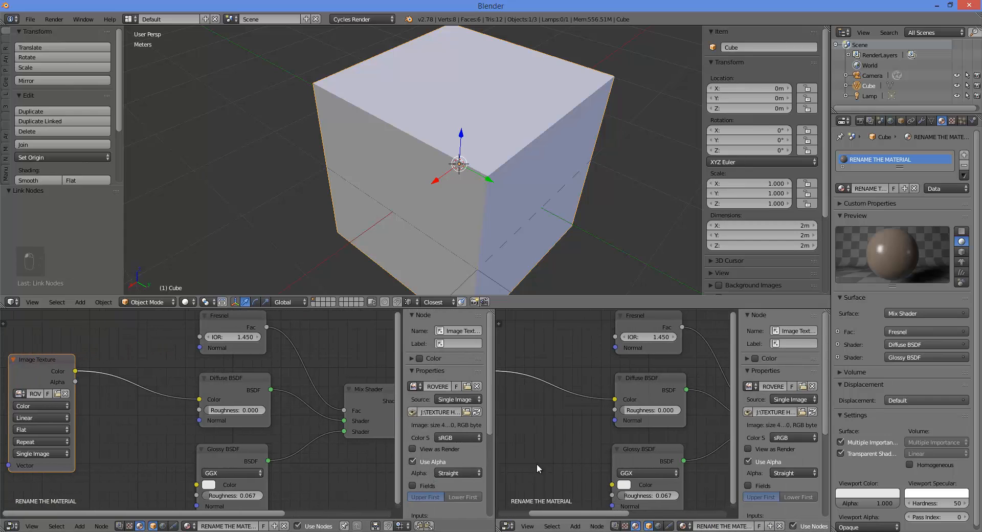
click(508, 525)
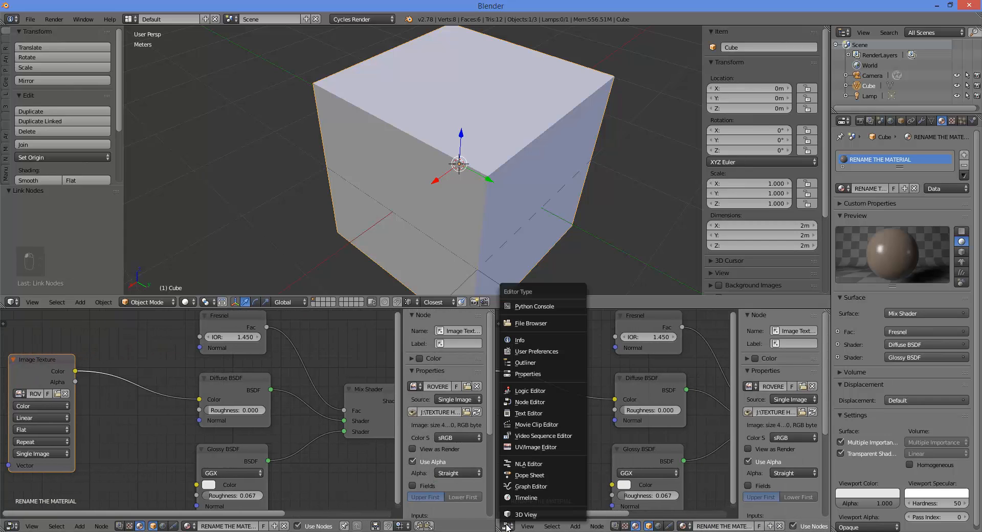
click(530, 445)
scroll(643, 428, up, 1)
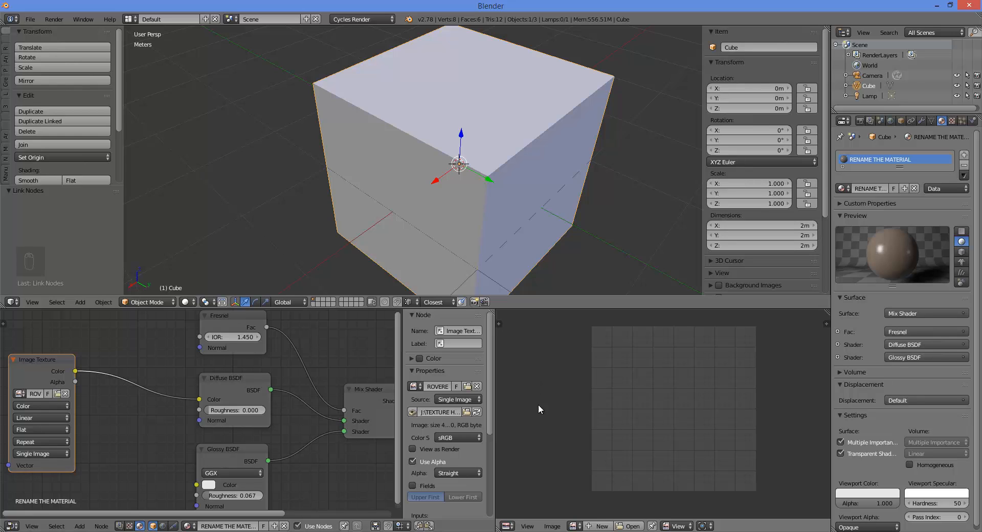
Display ROVERE TABACCO_DIFFUSE.png in the UV/Image Editor and examine the wood grain.
click(574, 526)
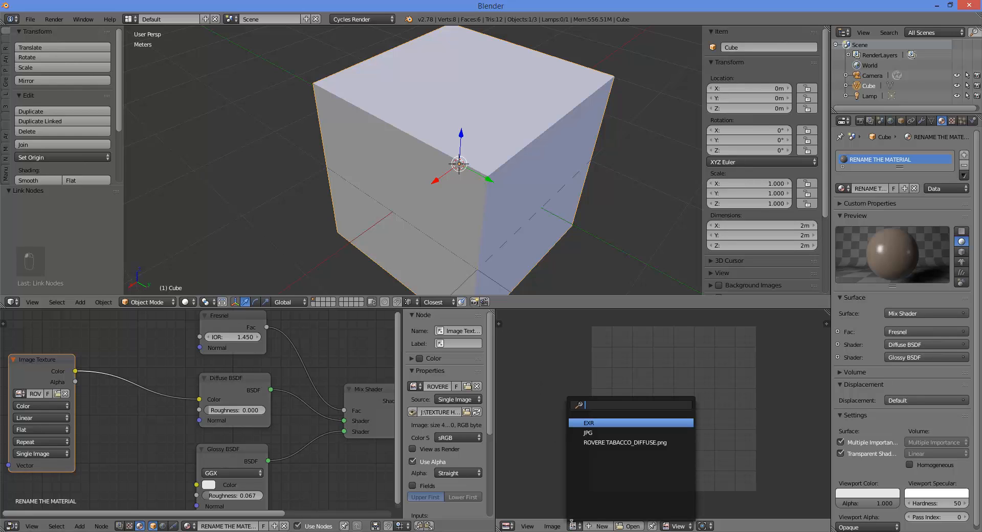
click(585, 443)
scroll(683, 423, down, 3)
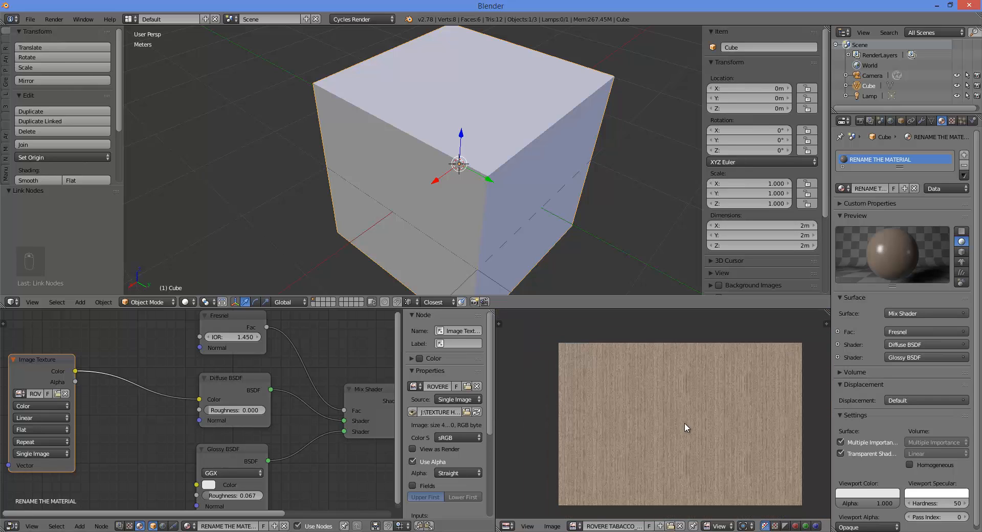
scroll(688, 422, up, 5)
scroll(690, 427, down, 3)
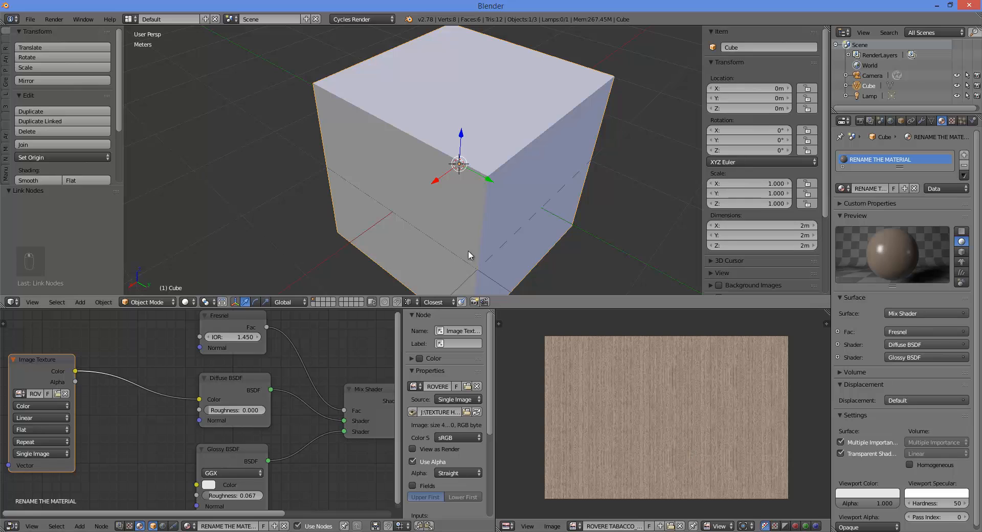
Enter Edit Mode on the cube, select only its top face and unwrap it with Unwrap.
middle_drag(467, 256, 526, 219)
key(Tab)
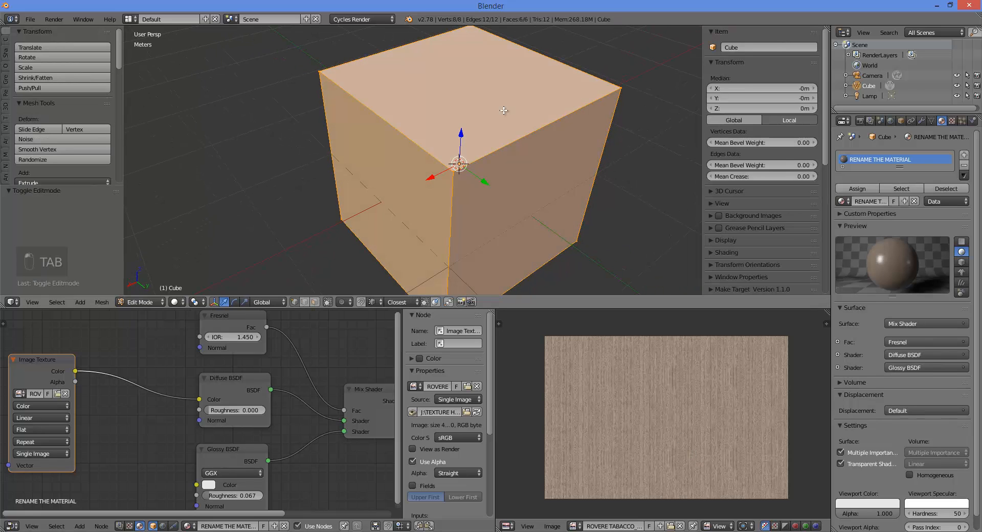
click(317, 303)
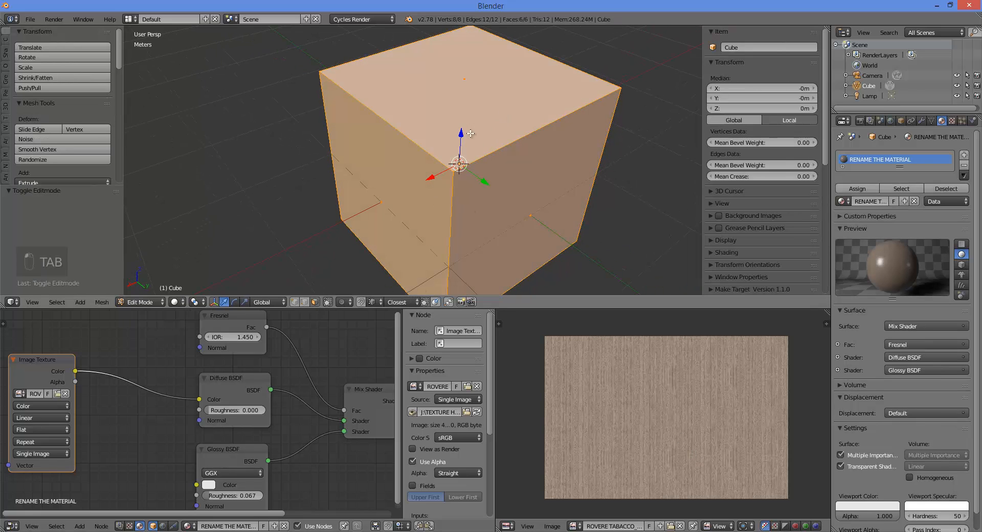
right_click(472, 97)
middle_drag(520, 152, 582, 196)
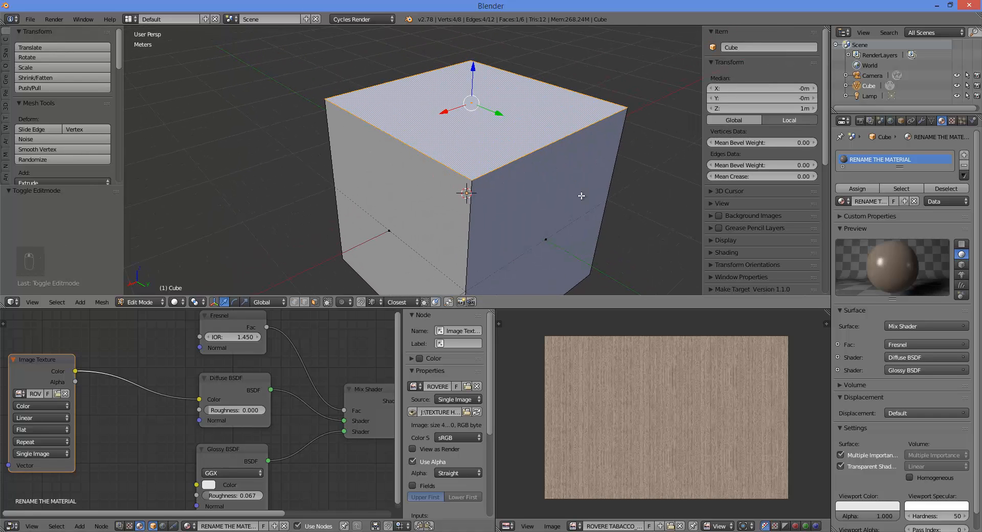
key(u)
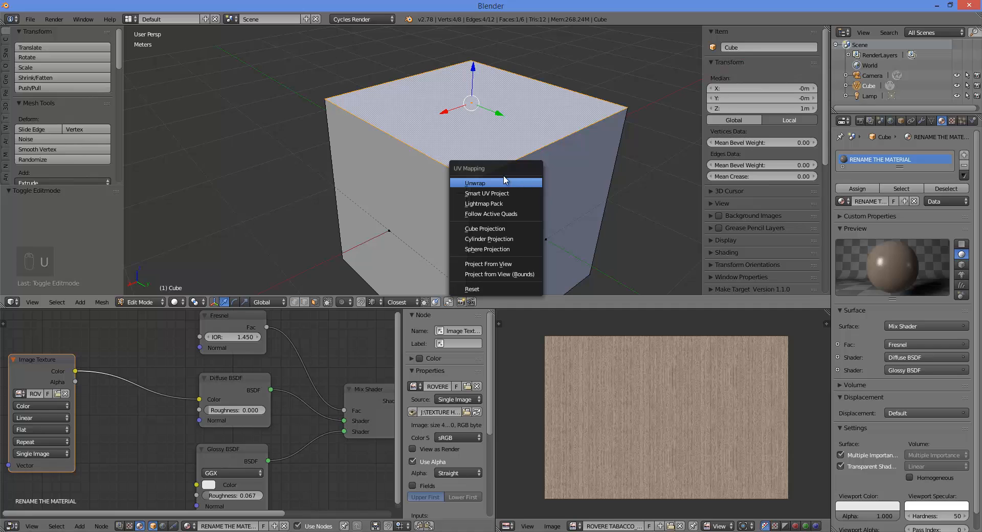
click(477, 183)
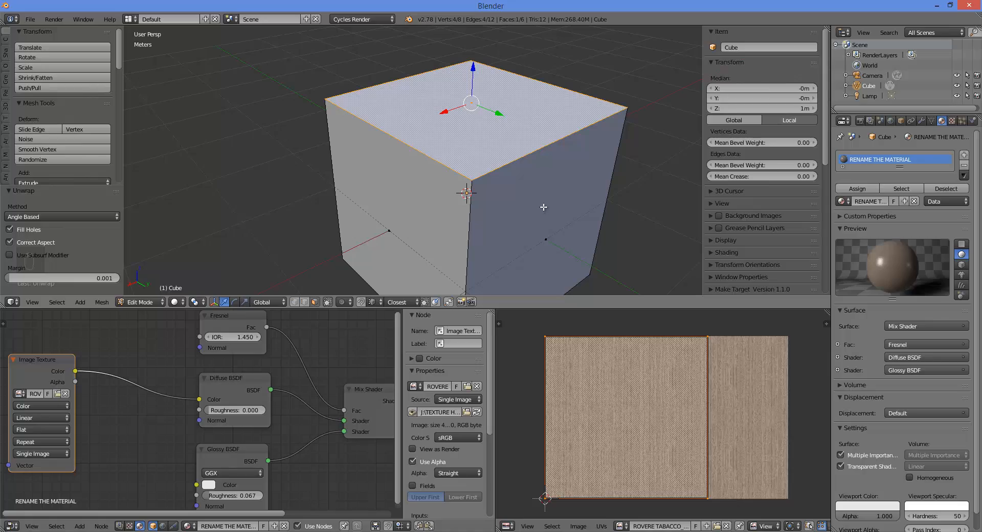
Scale the top face's UV island to about 0.497 in rendered shading and try rotating it over the wood texture.
key(shift+z)
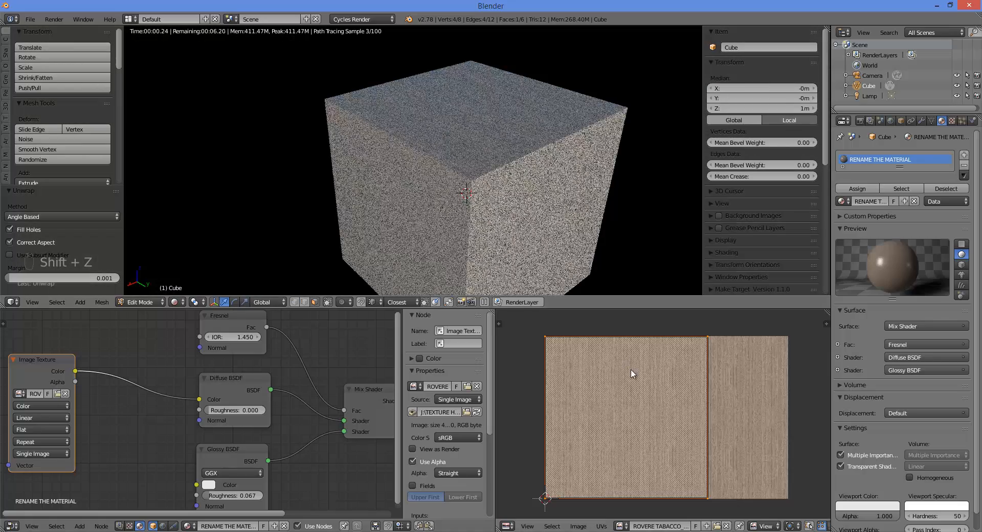
scroll(515, 135, up, 3)
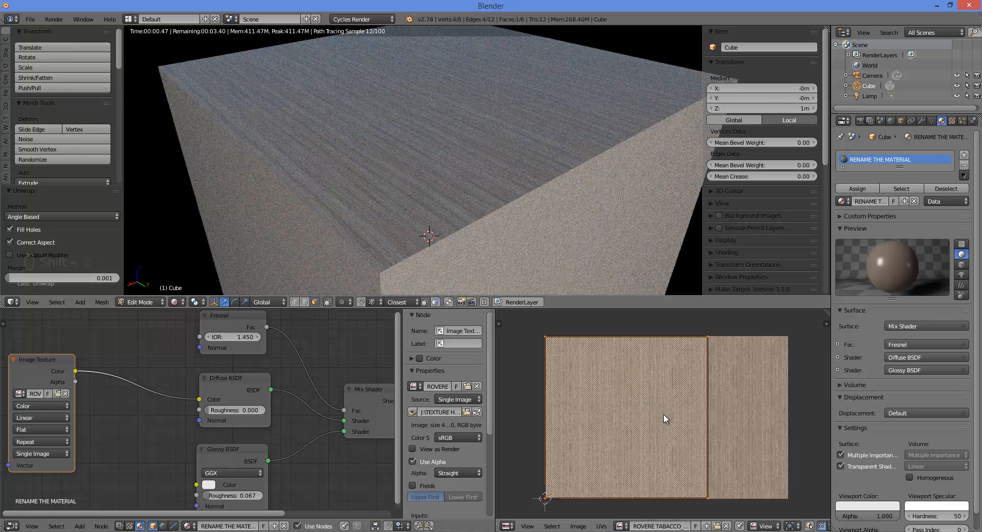
key(g)
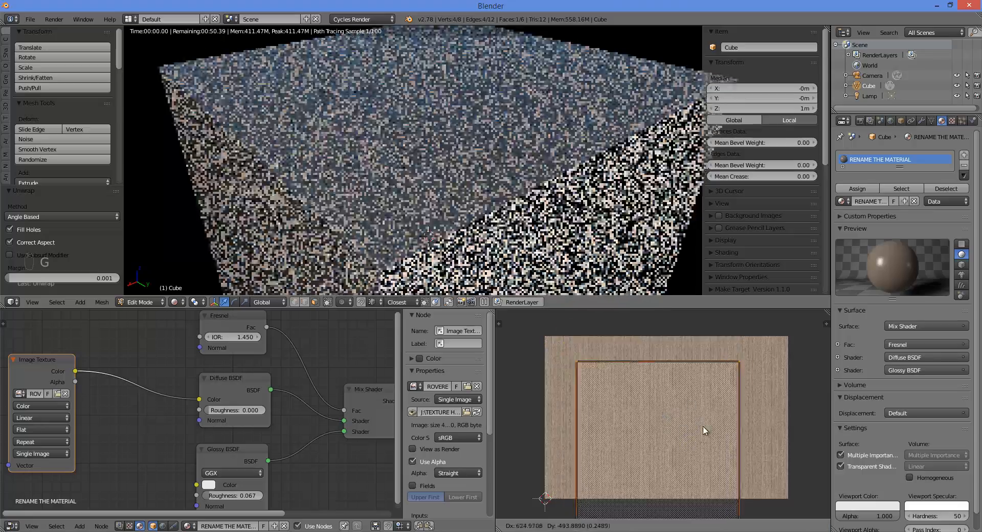
key(s)
click(697, 425)
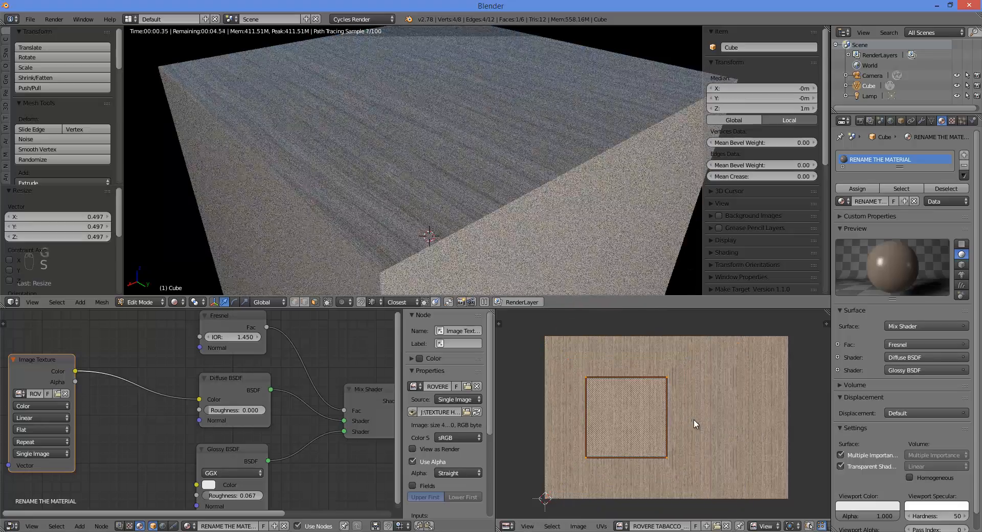
key(r)
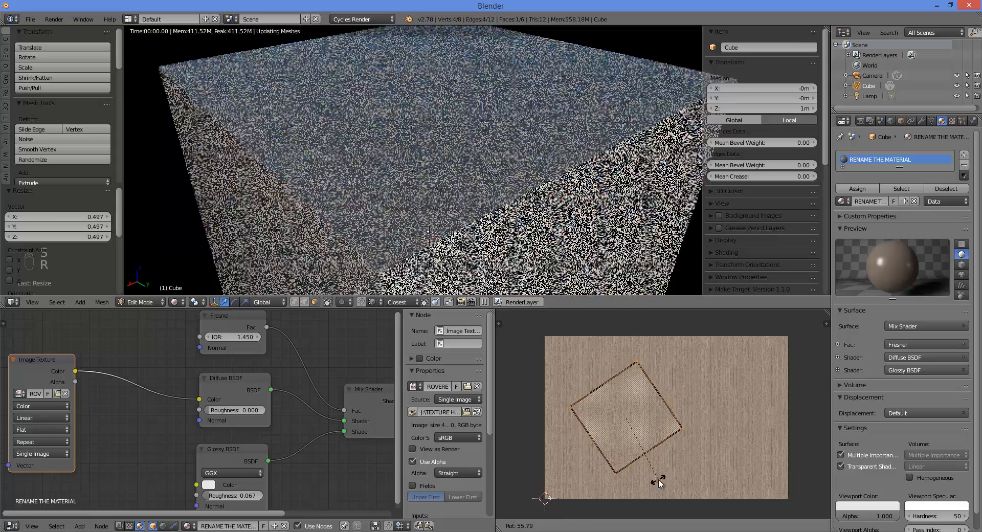
right_click(694, 435)
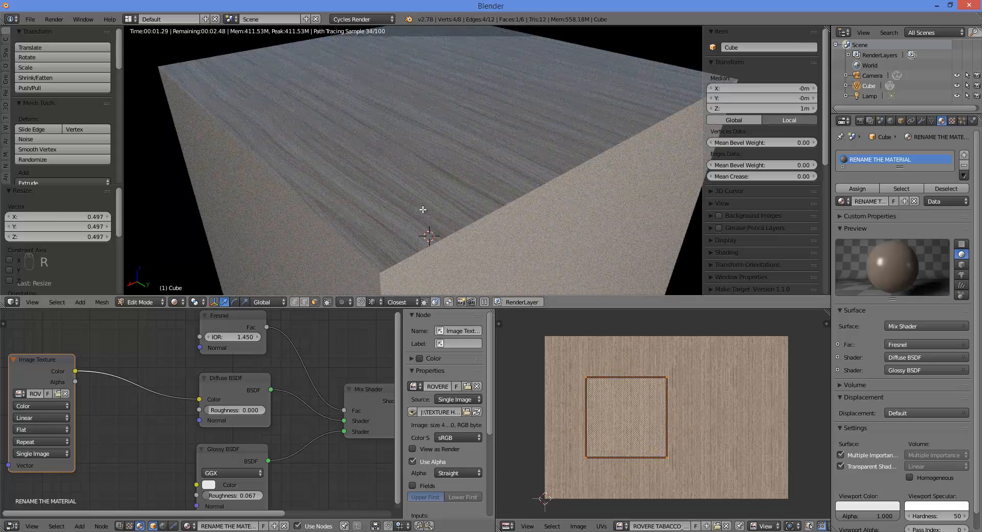
scroll(443, 180, up, 2)
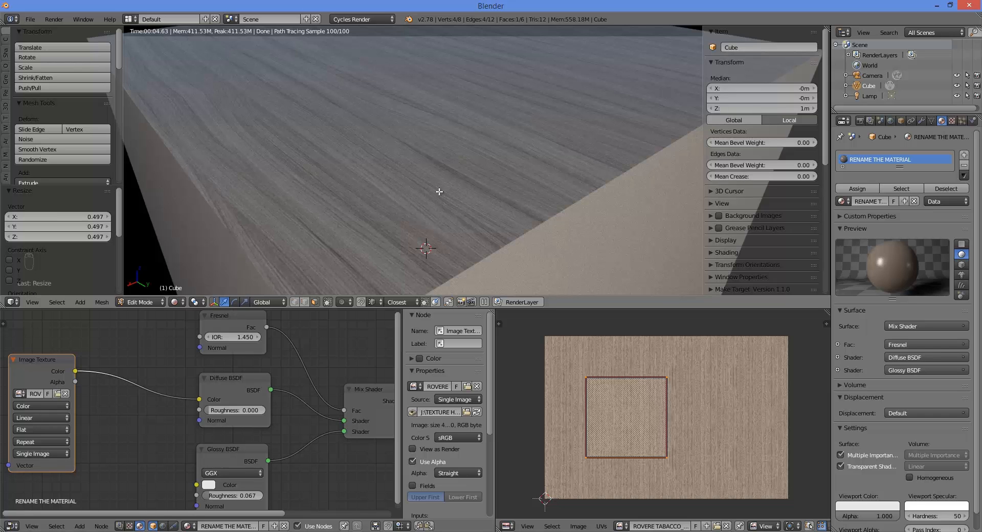
Invert the selection to the cube's other five faces and unwrap them in solid shading using Smart UV Project with default settings.
key(z)
scroll(542, 188, down, 3)
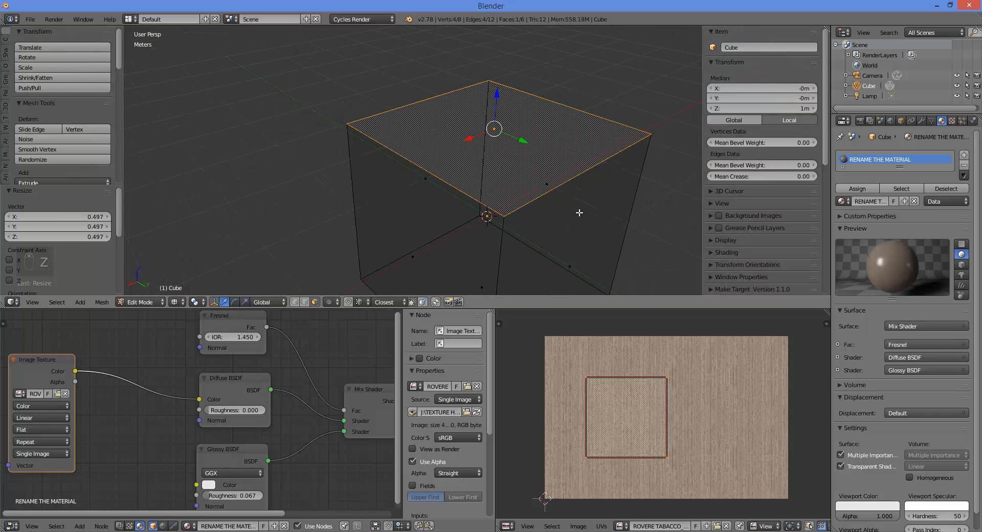
key(ctrl+i)
key(z)
middle_drag(575, 191, 571, 165)
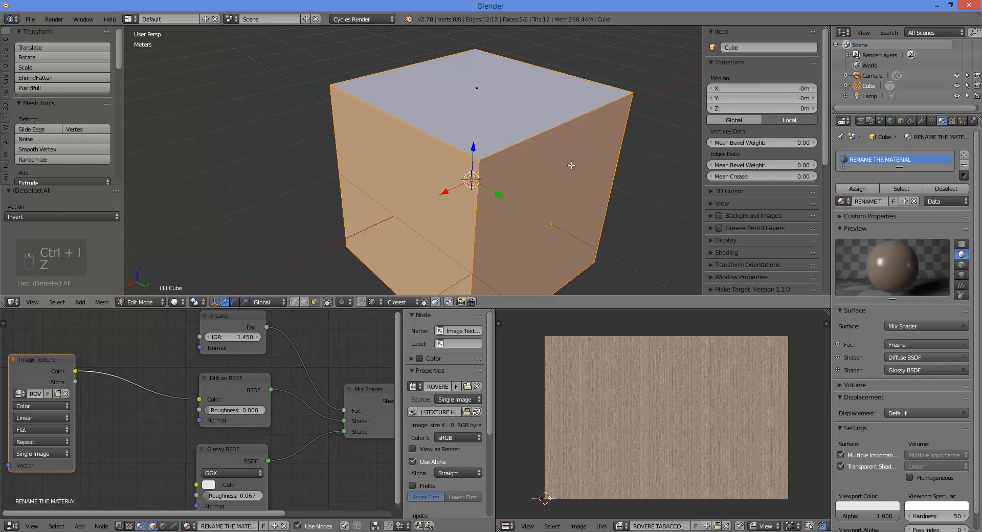
key(u)
click(585, 175)
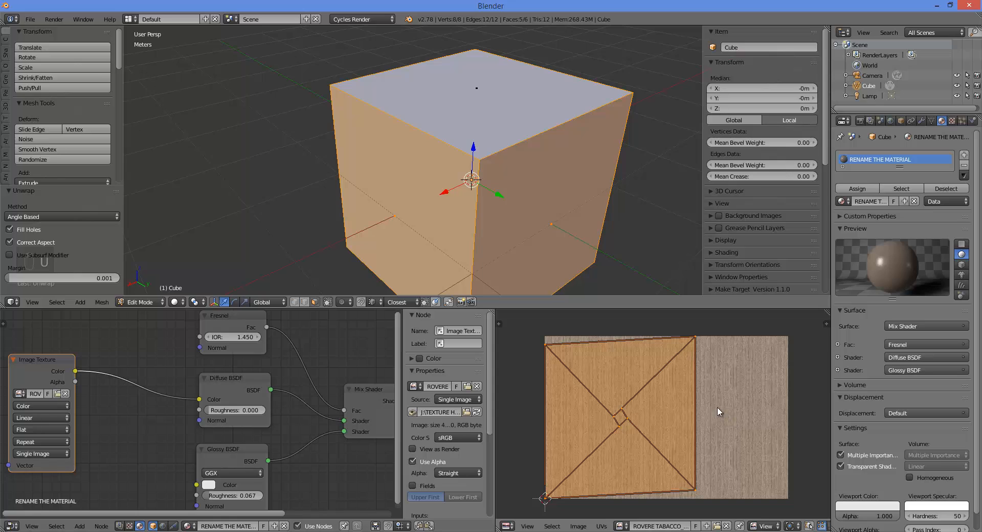
key(u)
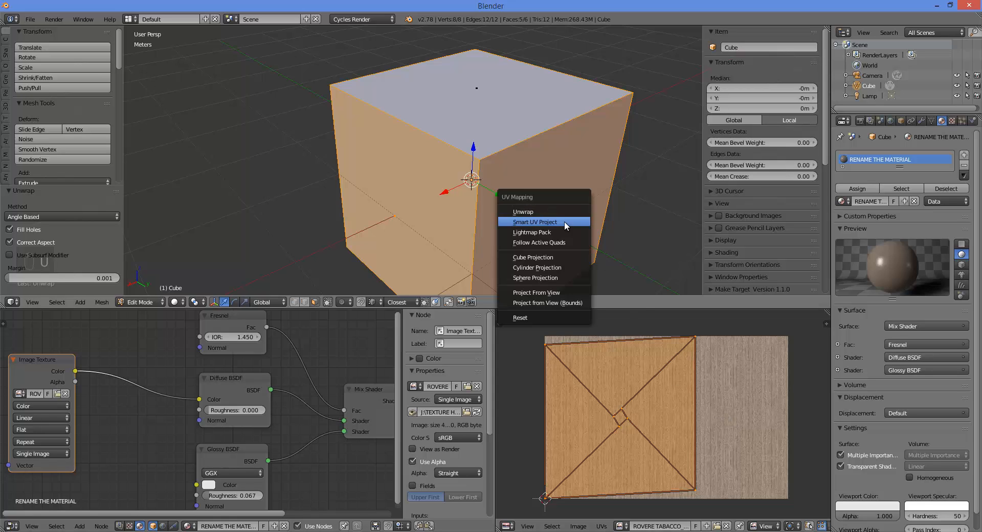
click(563, 221)
click(564, 299)
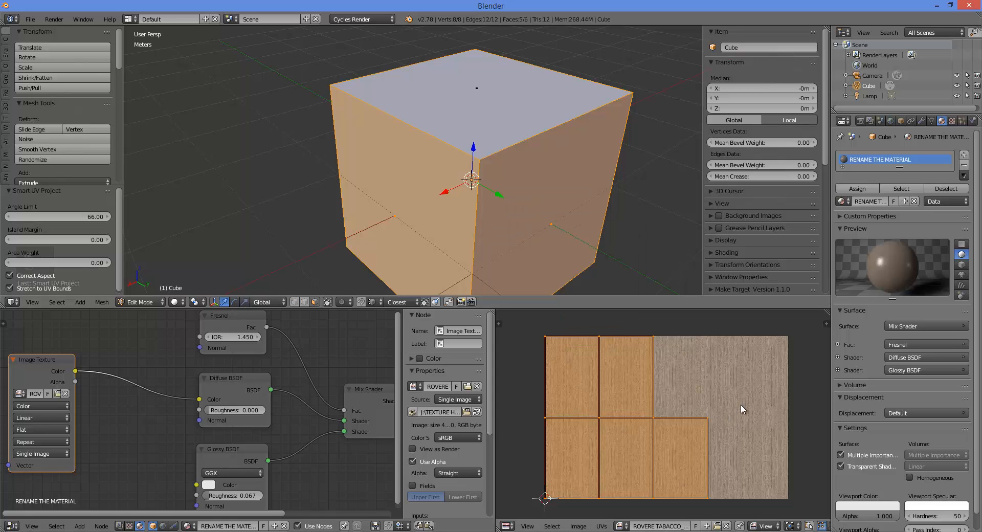
Scale the five faces' UV islands by about 1.573 along X, shift them across the wood image and preview the rendered cube.
key(s)
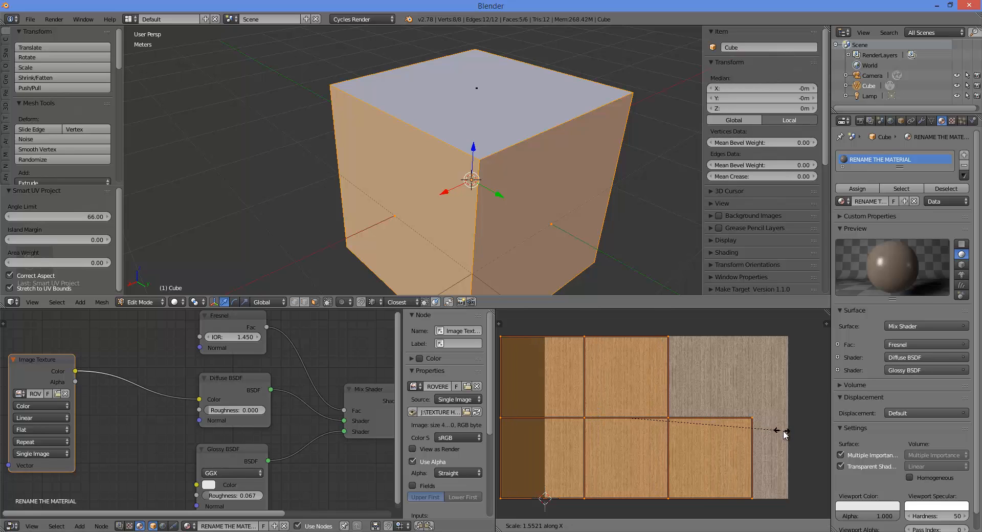
click(785, 435)
key(g)
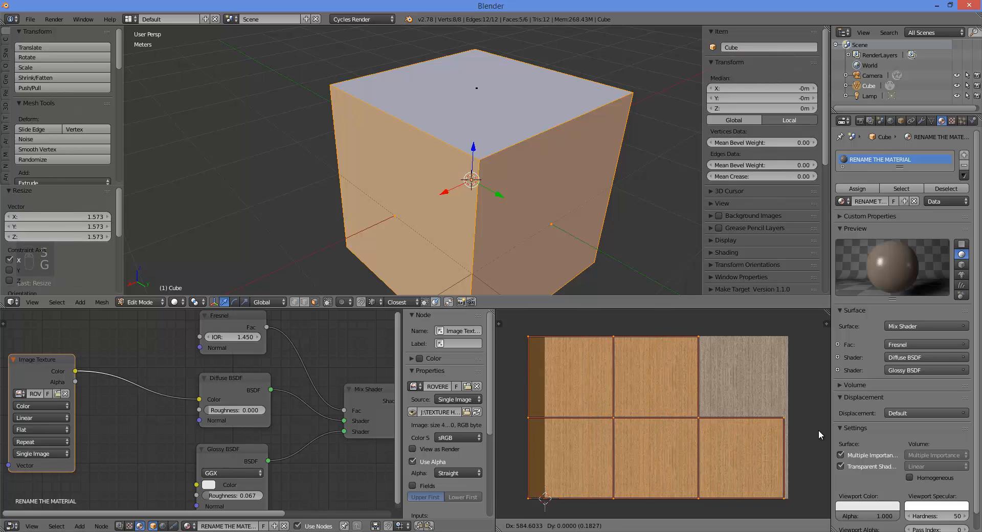
click(826, 429)
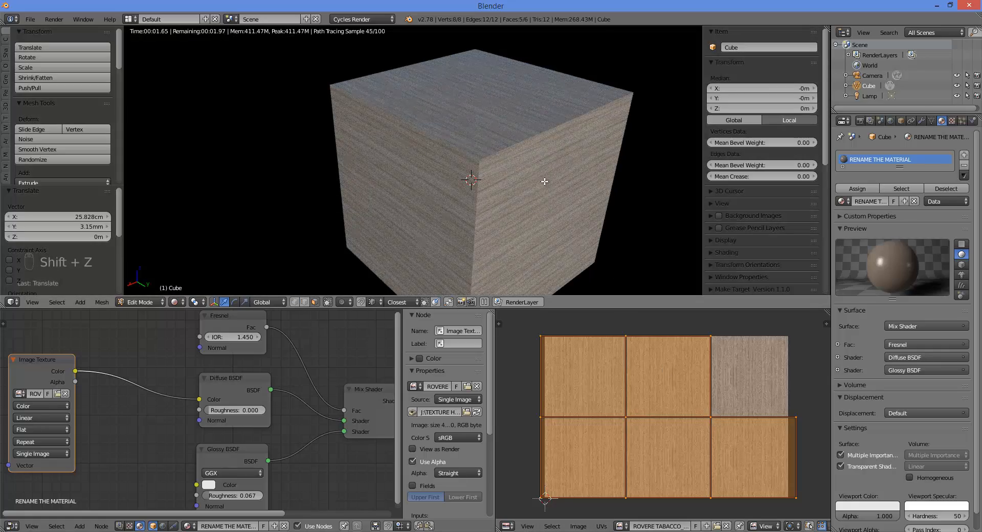
scroll(542, 184, up, 6)
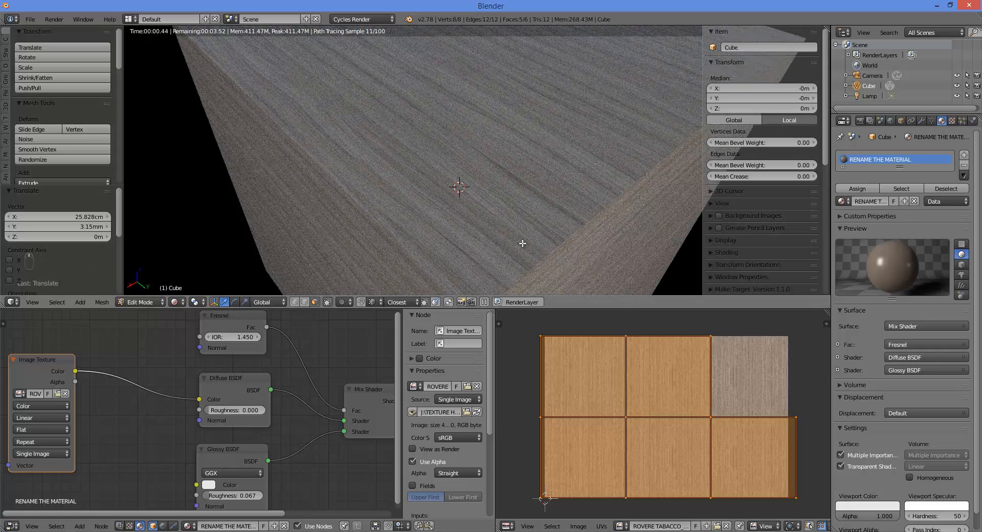
scroll(527, 245, down, 6)
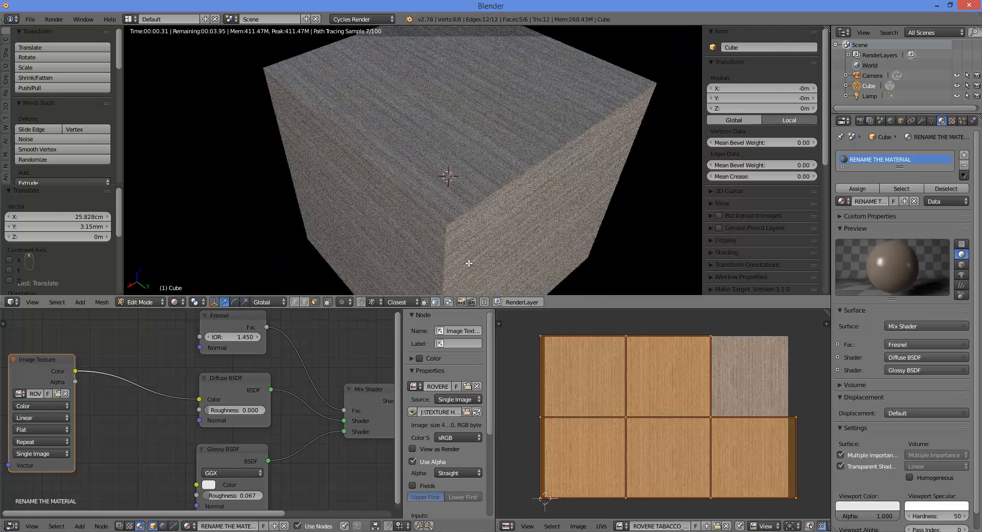
Add a second Image Texture node below the existing one and set its color space to Non-Color Data.
scroll(197, 383, down, 5)
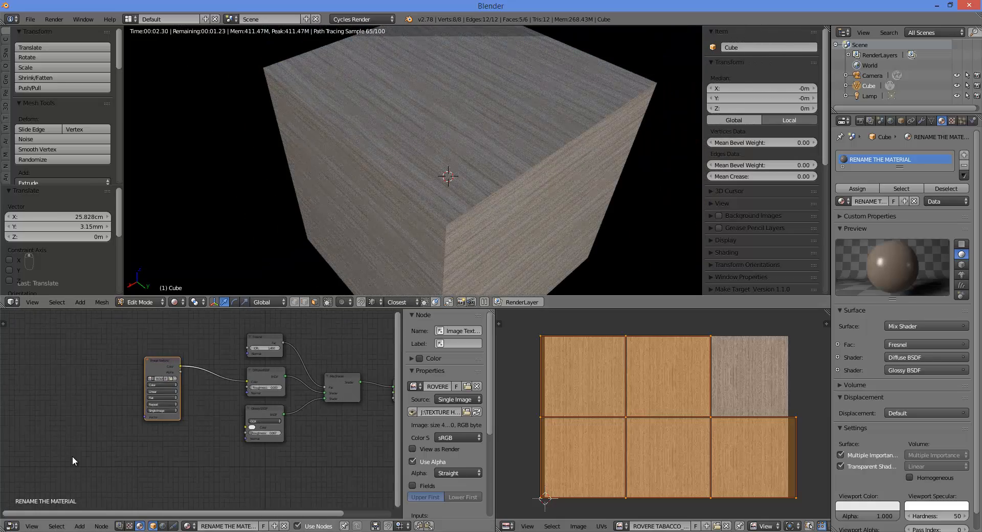
key(shift+a)
mouse_move(93, 448)
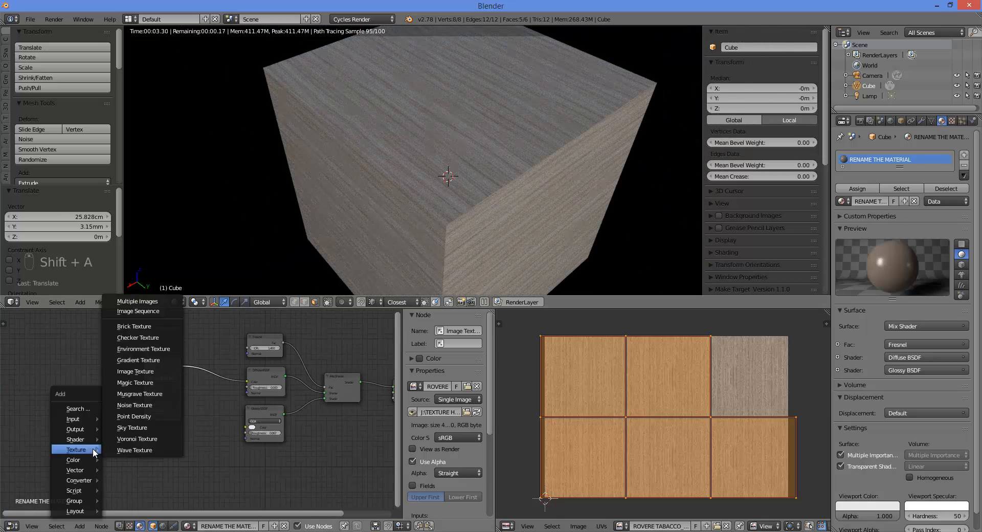
click(139, 371)
click(157, 457)
scroll(149, 469, up, 2)
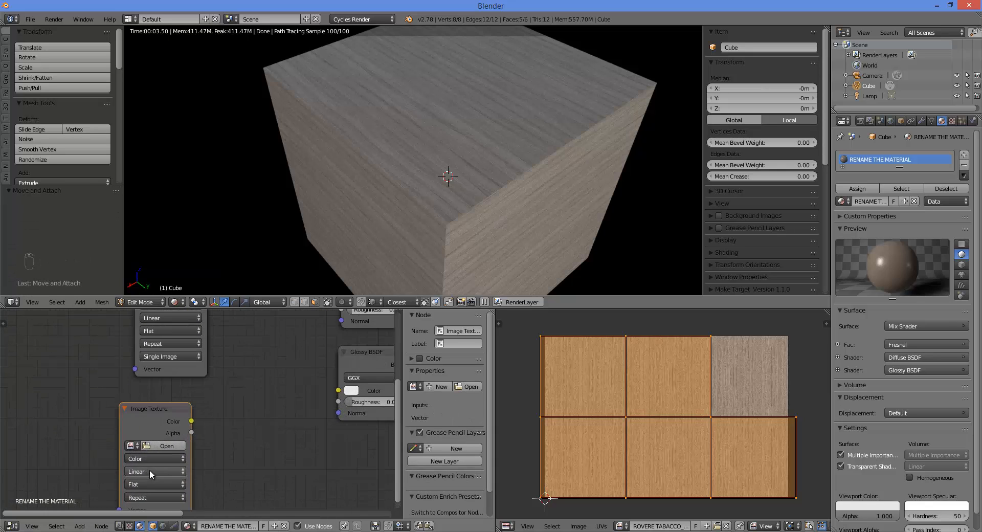
click(149, 457)
click(155, 435)
Load ROVERE TABACCO_DISP.png from the WOOD FINE texture folder into the new Image Texture node.
click(159, 445)
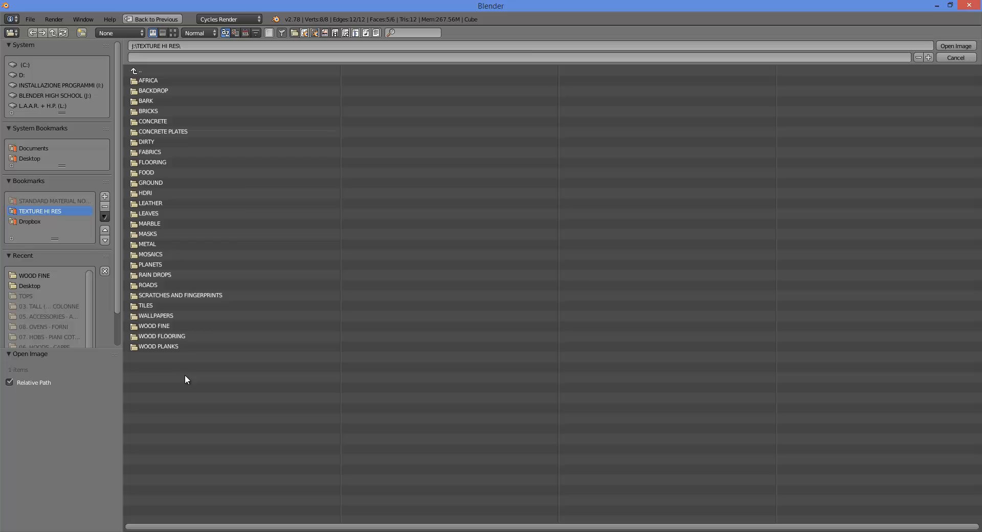
click(170, 326)
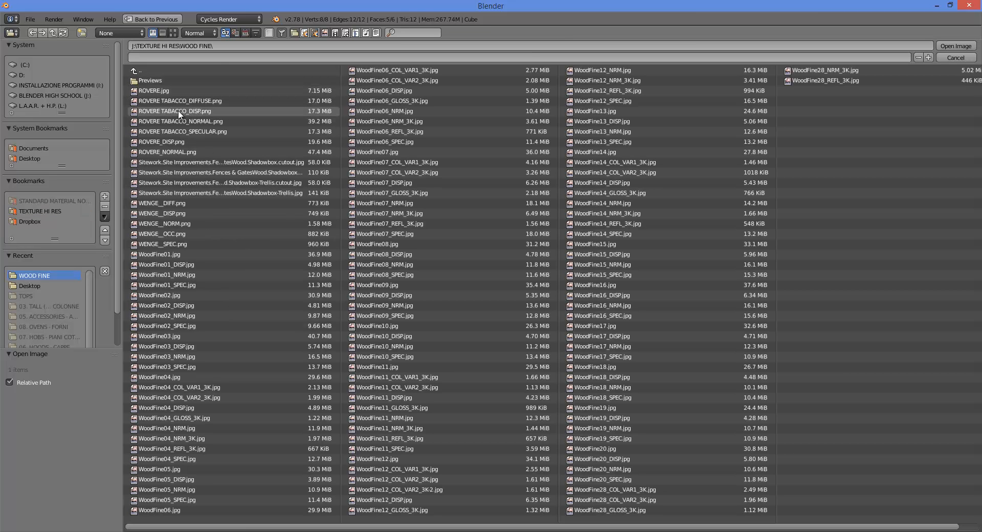
click(170, 111)
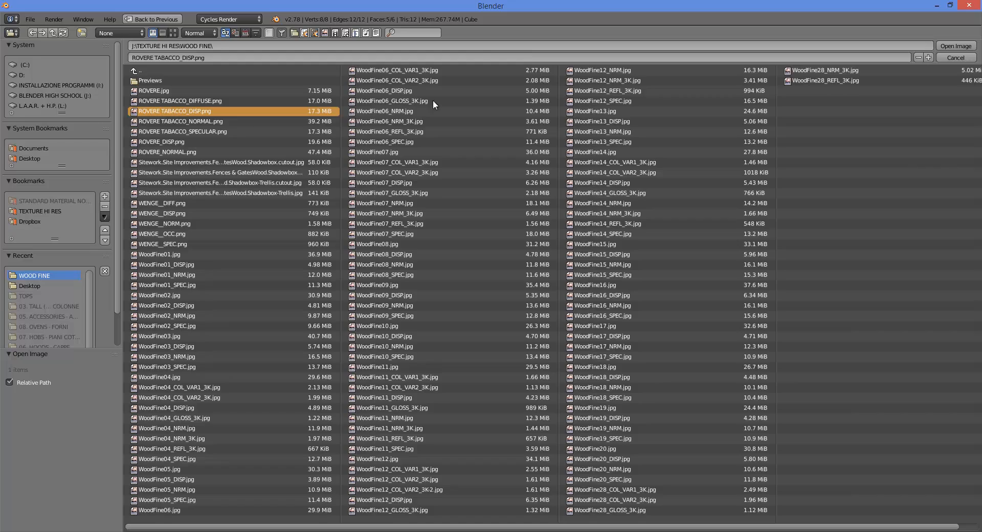
click(962, 49)
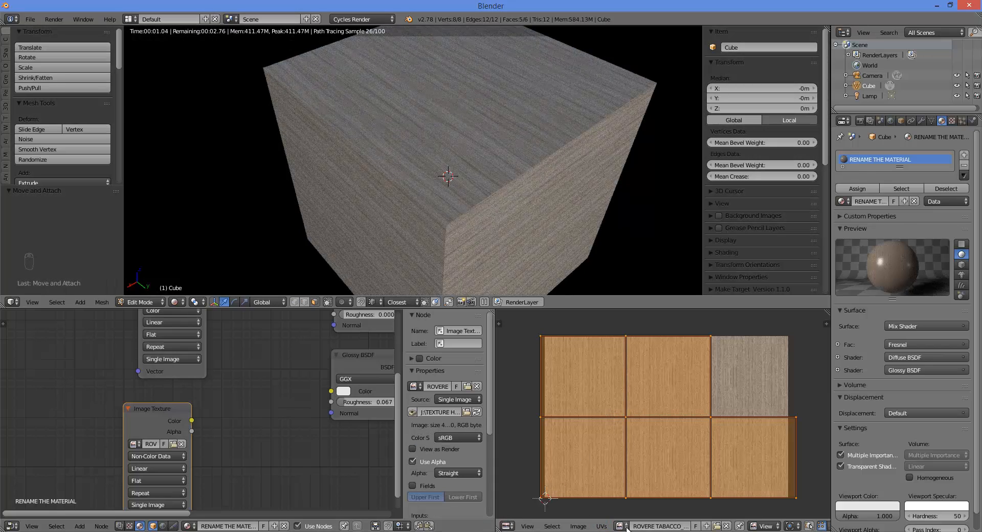
Display the ROVERE TABACCO displacement image in the UV/Image Editor and examine its grain up close.
click(622, 526)
click(648, 452)
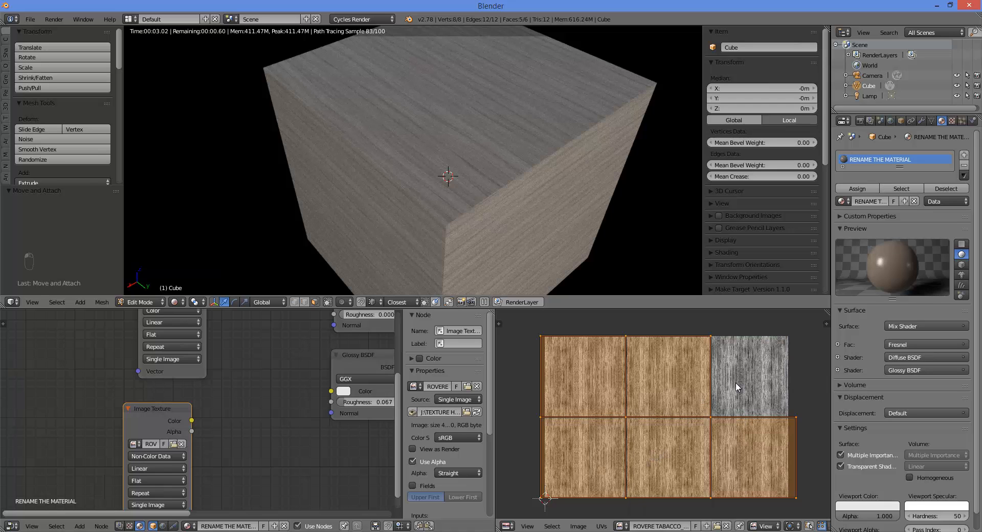
scroll(761, 374, up, 4)
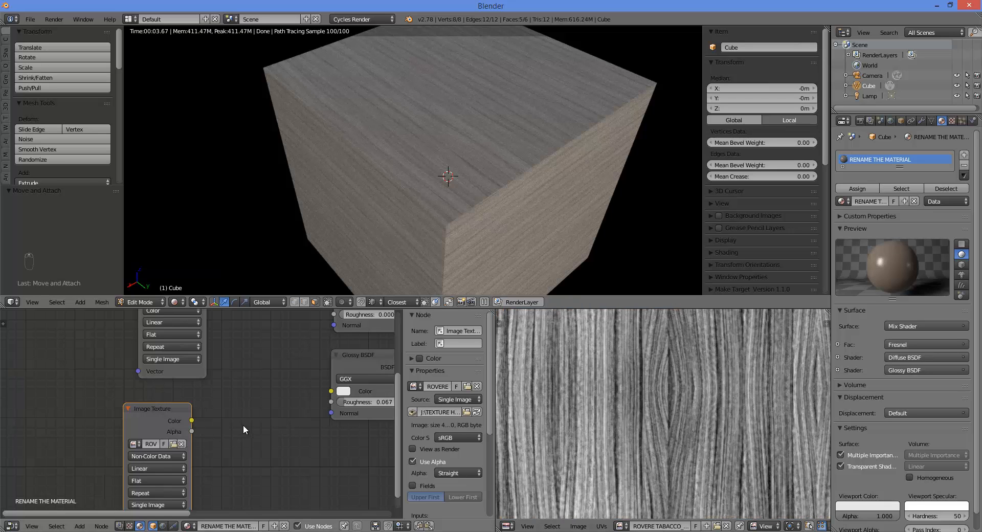
Add a Bump node beside the displacement Image Texture and link the texture's Color output to the Bump's Height input.
scroll(245, 429, down, 3)
middle_drag(260, 442, 245, 424)
scroll(322, 418, down, 3)
key(shift+a)
mouse_move(247, 427)
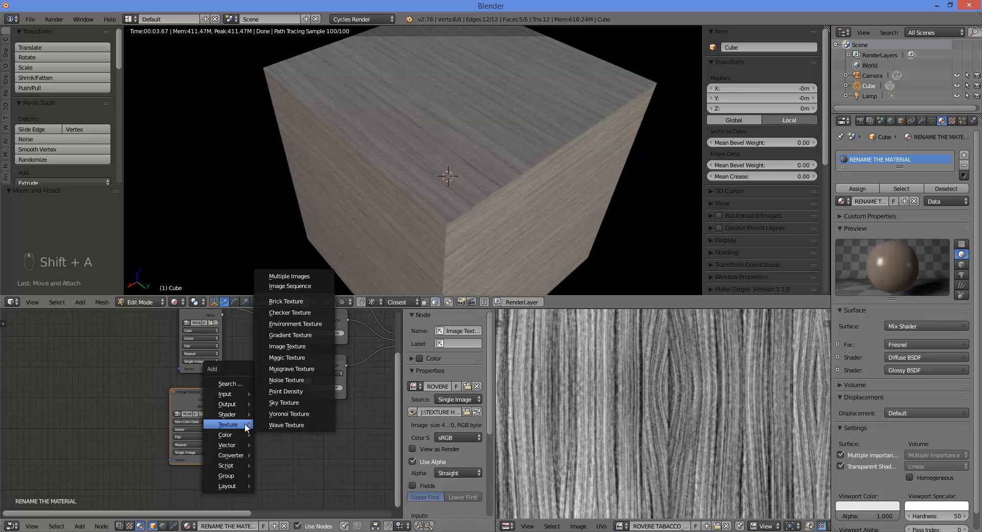
mouse_move(233, 443)
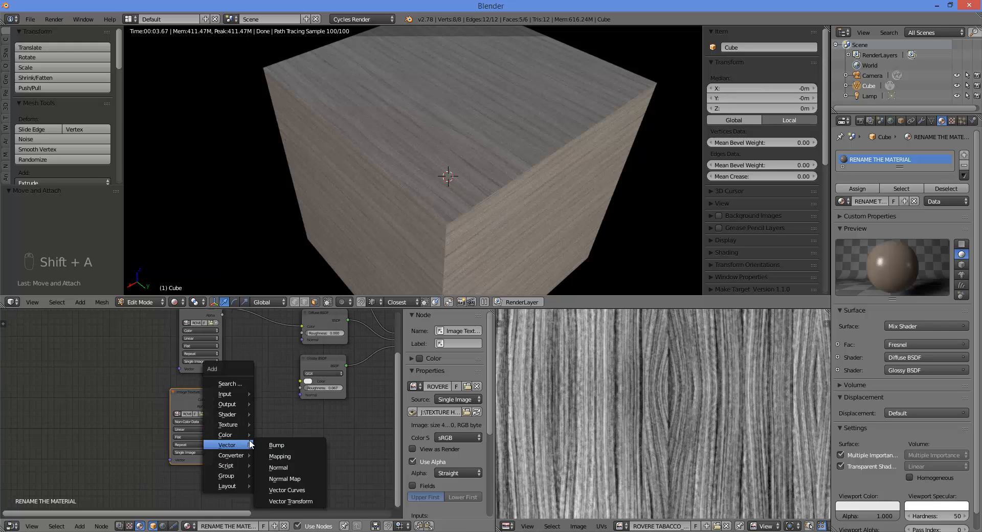
click(279, 446)
click(231, 376)
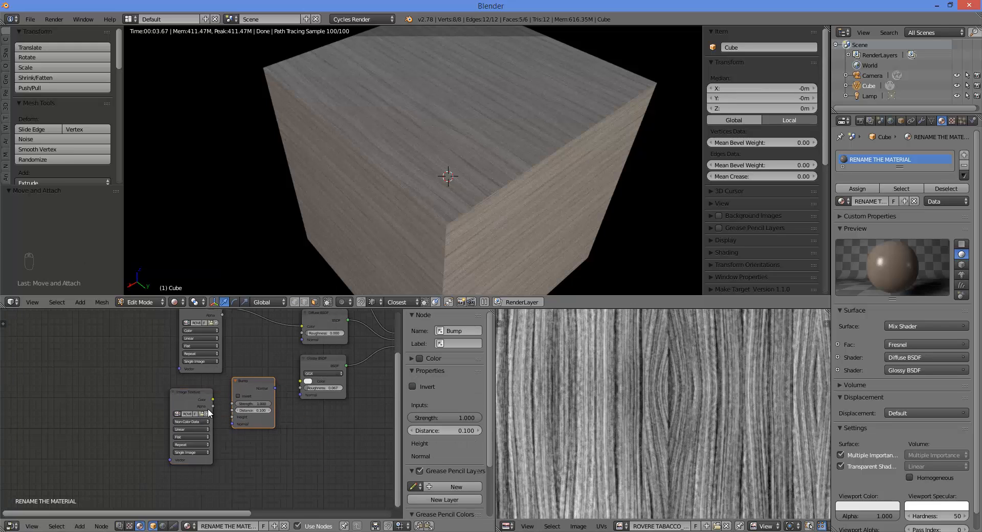
drag(213, 400, 233, 417)
Link the Bump node's Normal output to the Normal inputs of both the Diffuse BSDF and Glossy BSDF.
scroll(249, 419, up, 3)
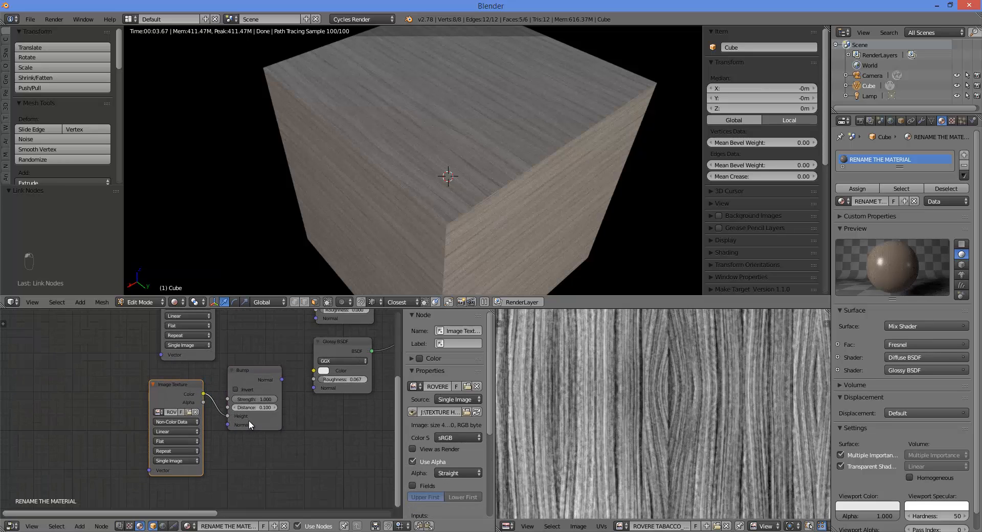
middle_drag(289, 407, 228, 474)
drag(237, 421, 282, 338)
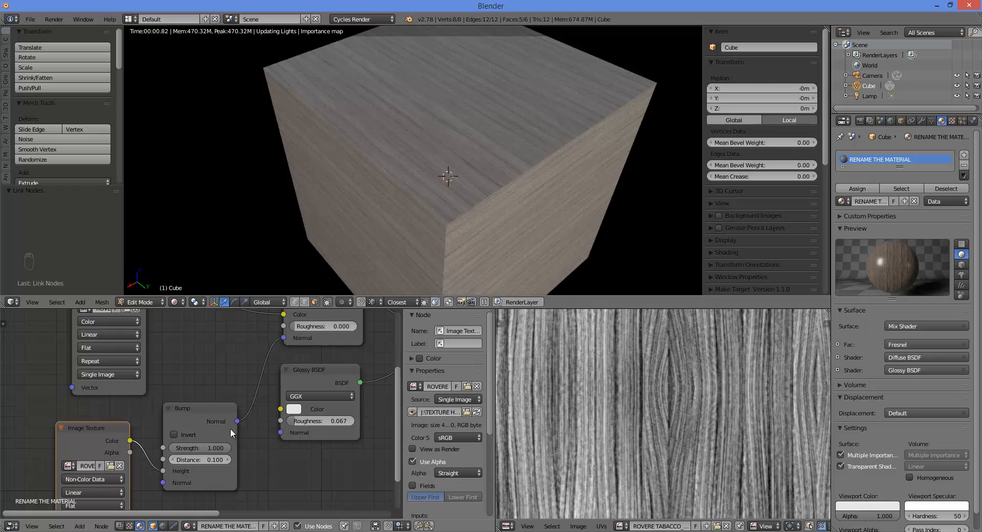
drag(237, 420, 281, 432)
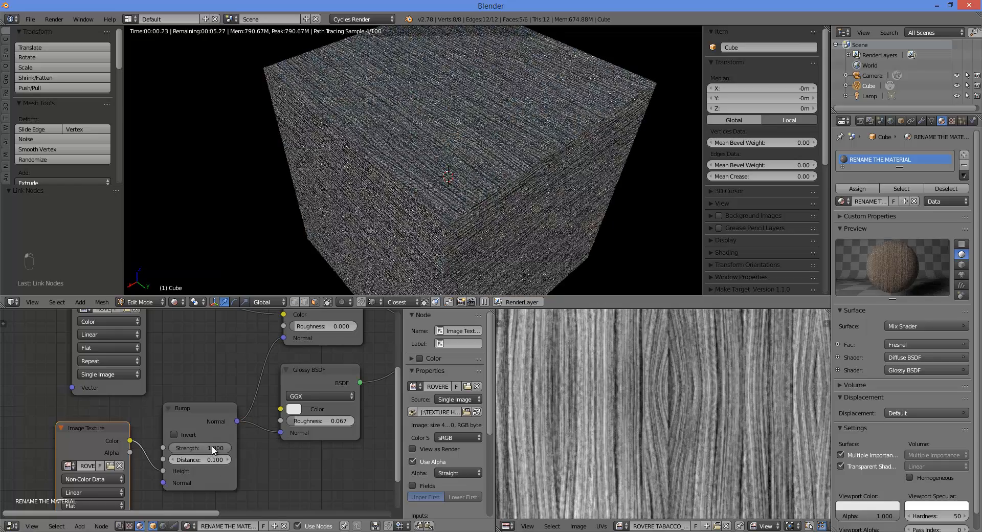
Set the Bump node's Strength to 0.600 and inspect the rendered wood relief on the cube.
drag(212, 448, 192, 449)
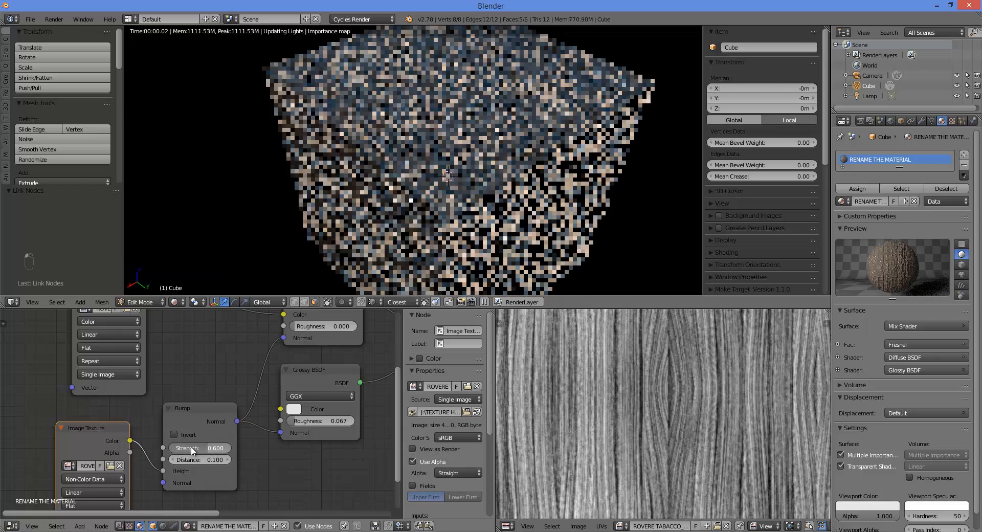
scroll(464, 193, up, 6)
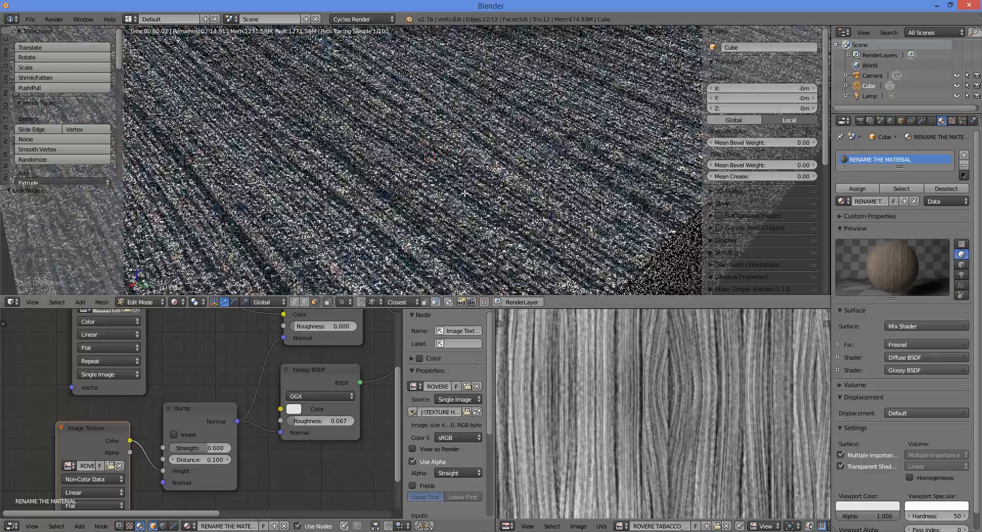
scroll(463, 194, down, 6)
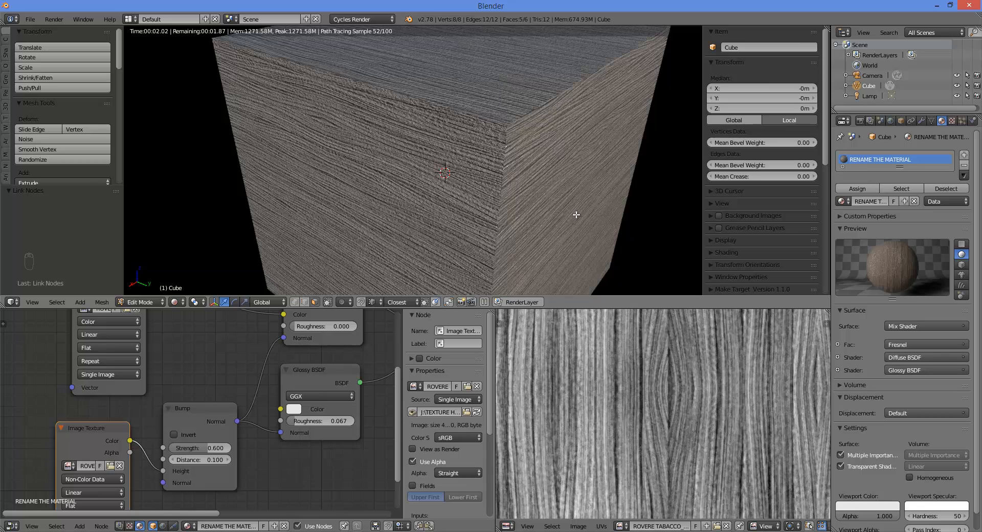
scroll(213, 371, down, 6)
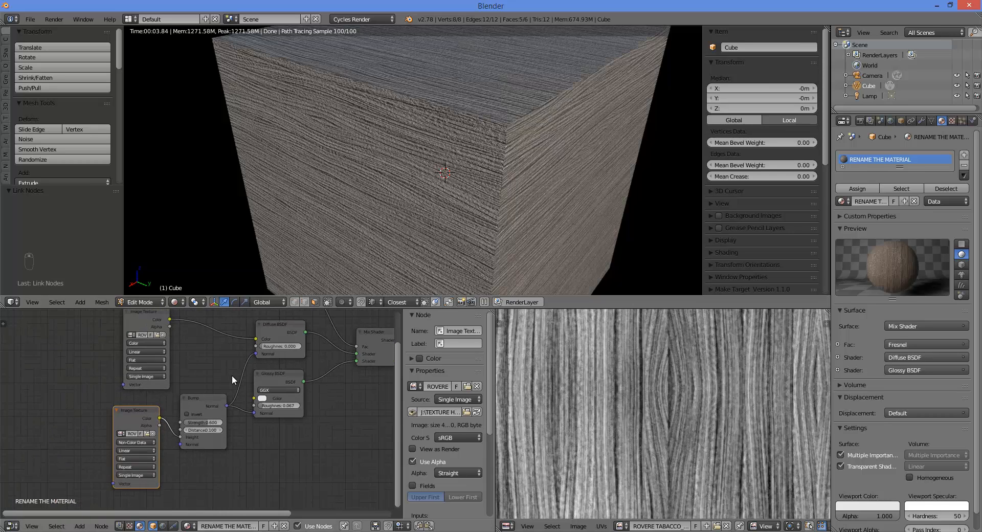
middle_drag(315, 398, 255, 423)
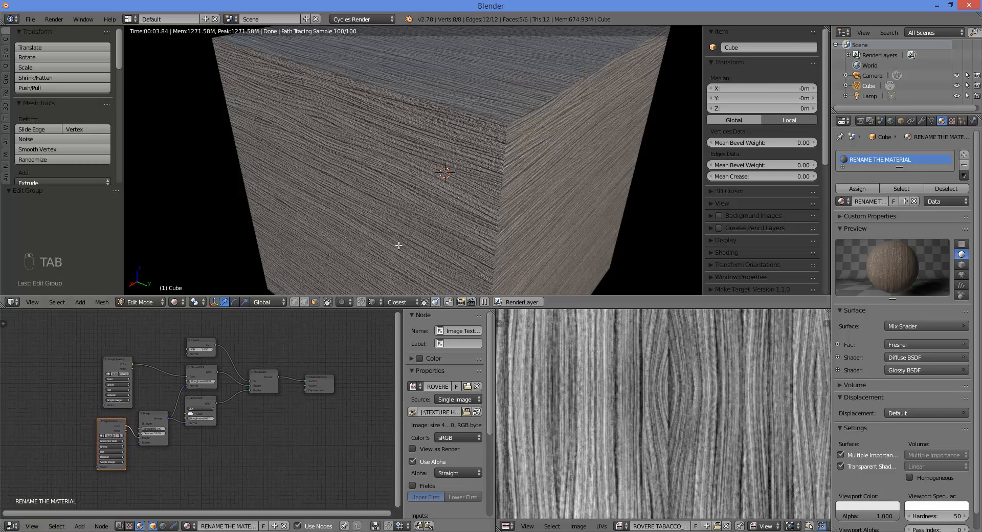
Return to Object Mode in wireframe, add a UV Sphere and move it about 2.98 m along Y, beside the cube.
key(Tab)
key(z)
scroll(466, 203, down, 4)
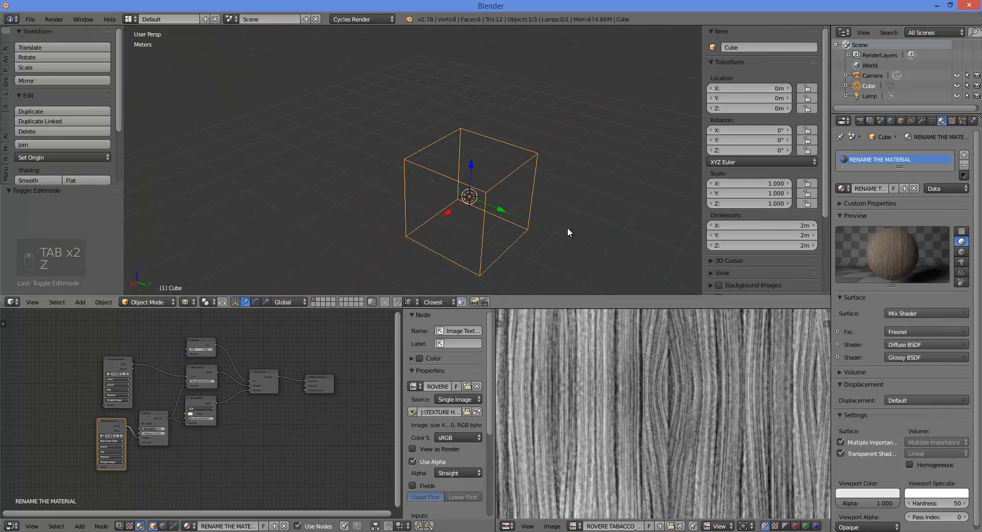
key(shift+a)
mouse_move(572, 227)
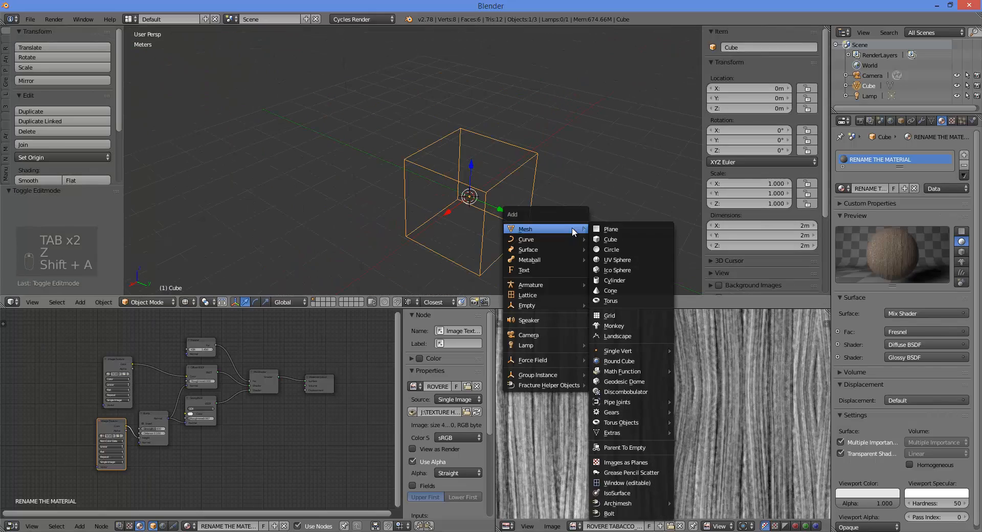
click(619, 259)
key(g)
key(y)
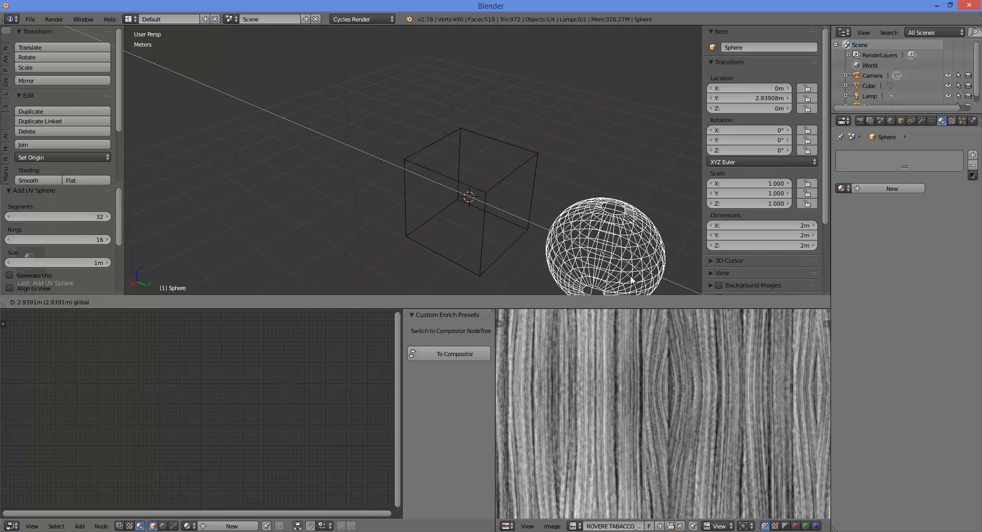
click(552, 202)
Create a new material for the sphere and replace its Diffuse BSDF with a Glossy BSDF linked to the Material Output's Surface.
shift+middle_drag(553, 202, 455, 158)
click(872, 189)
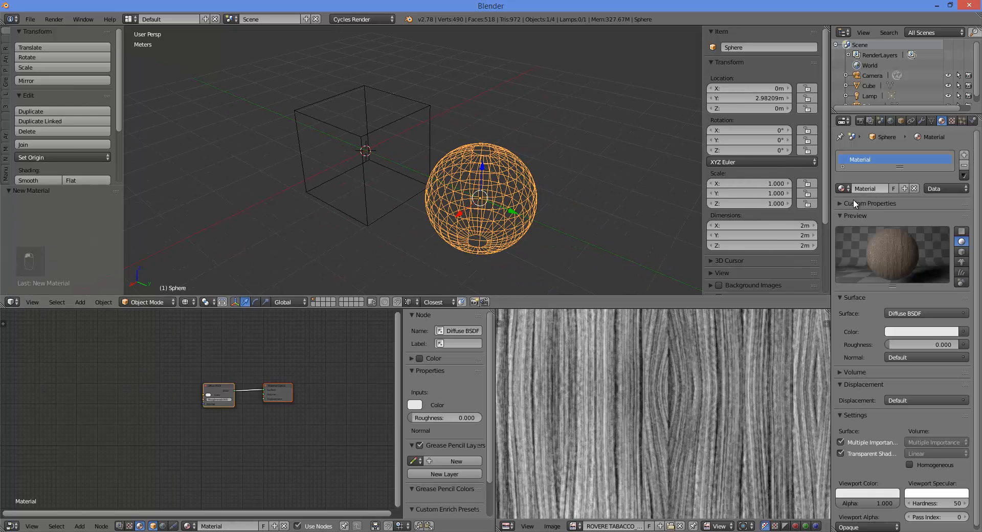
scroll(220, 398, up, 3)
click(222, 360)
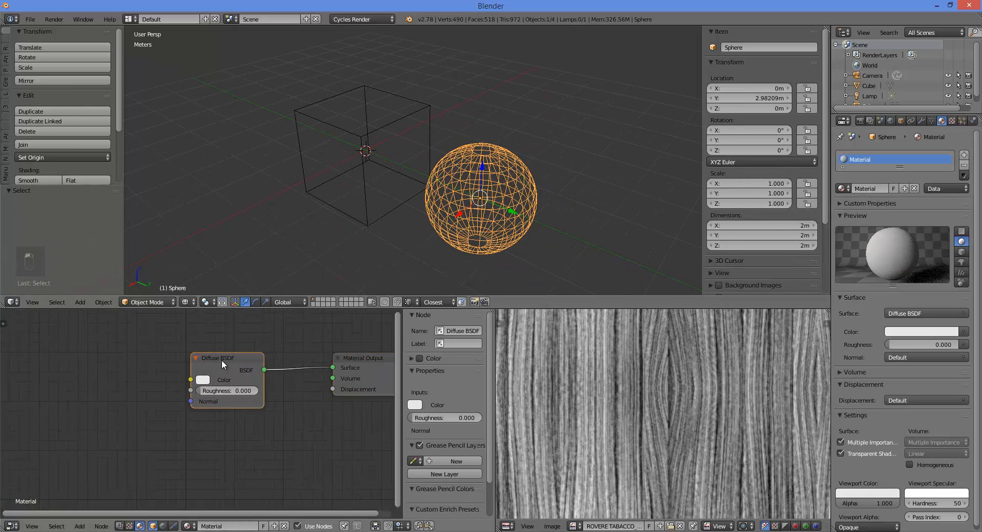
key(Delete)
key(shift+a)
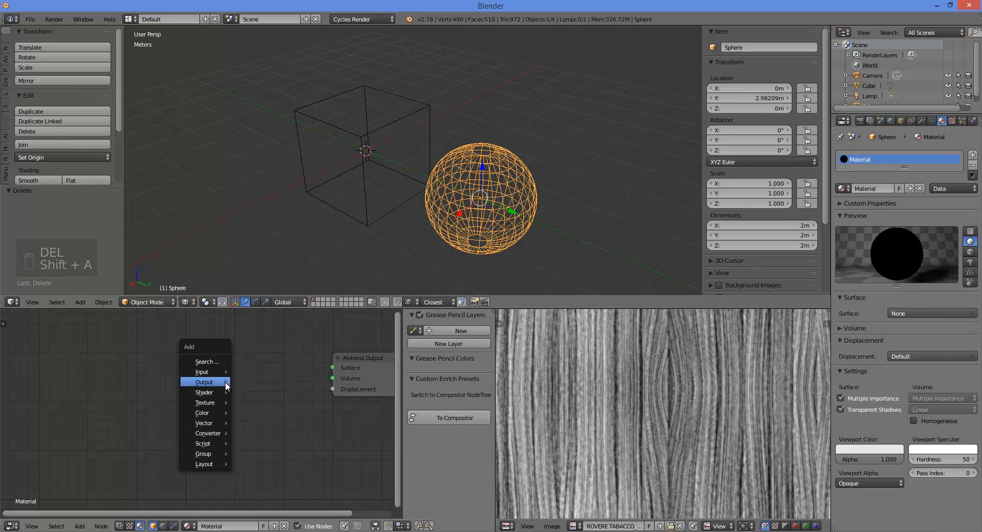
mouse_move(225, 395)
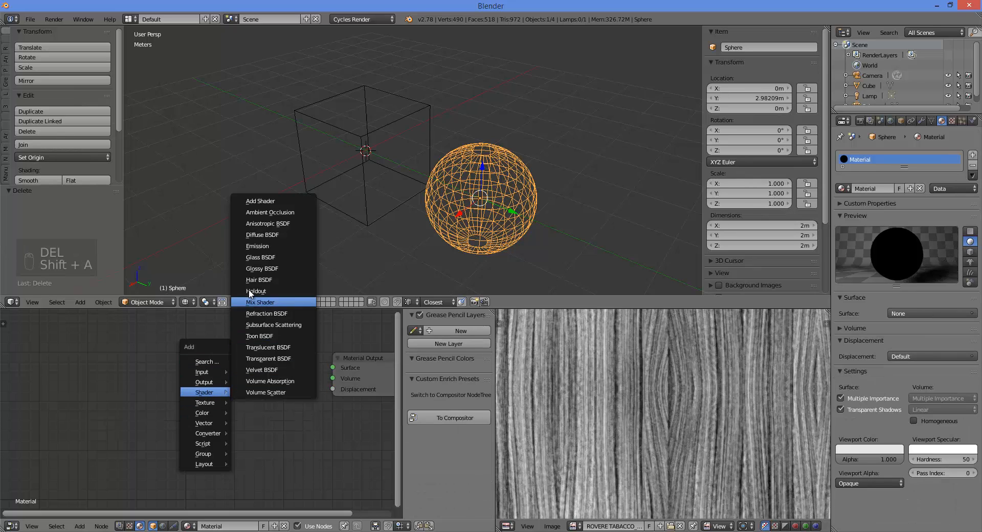
click(247, 268)
drag(273, 392, 332, 367)
In rendered shading, set the Glossy BSDF's Roughness to 0.008 and apply smooth shading to the sphere.
key(shift+z)
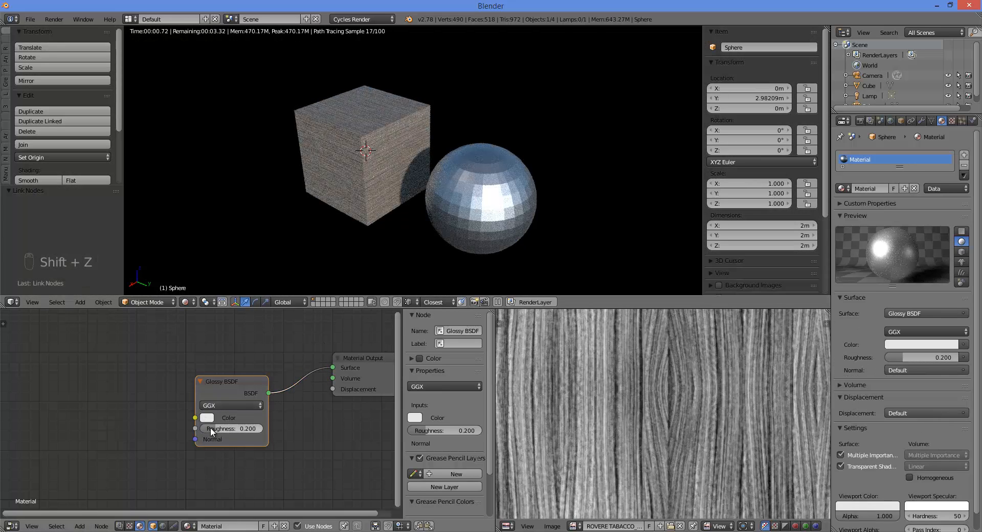
mouse_move(211, 428)
mouse_down()
mouse_move(249, 426)
mouse_move(217, 429)
mouse_up()
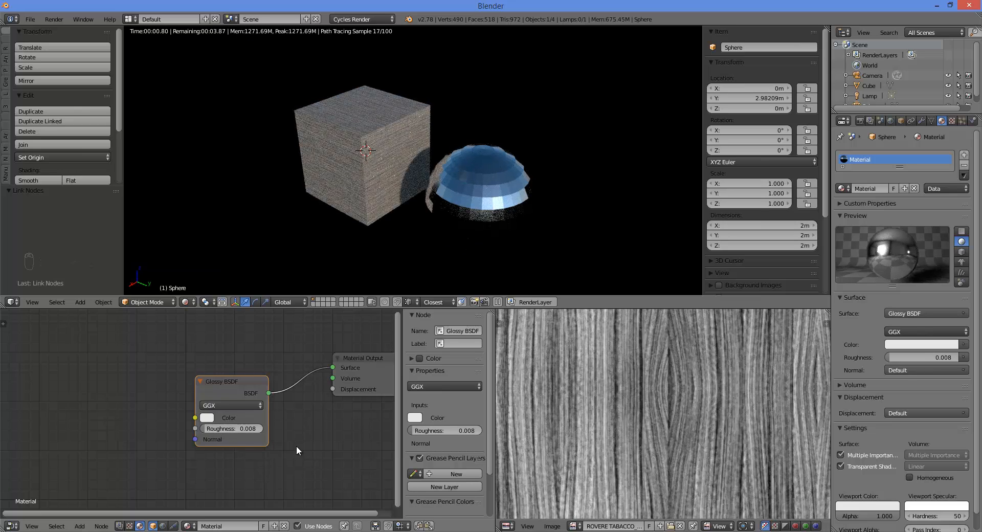
click(30, 180)
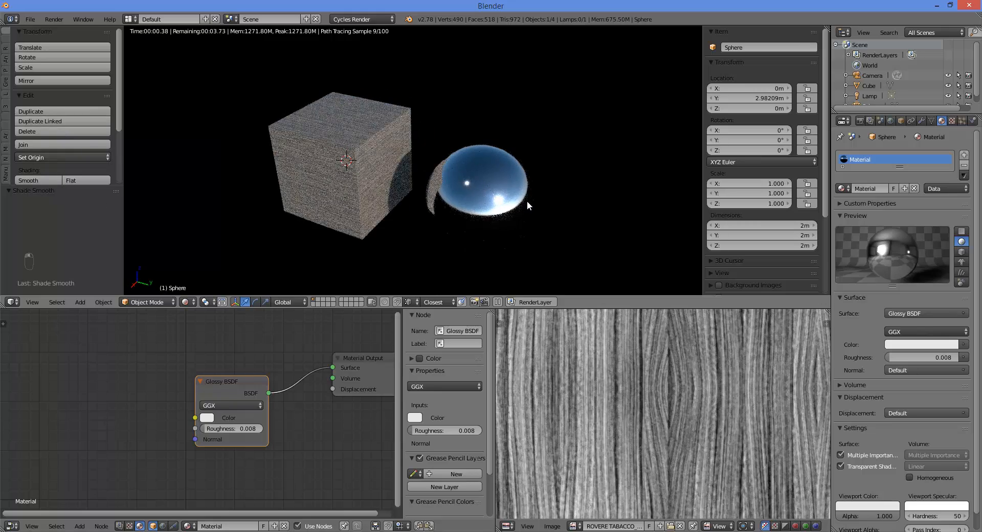
scroll(527, 201, down, 2)
scroll(527, 202, up, 4)
In wireframe shading, add a Monkey mesh and move it about -2.867 m along Y to the cube's other side.
key(z)
scroll(527, 214, down, 2)
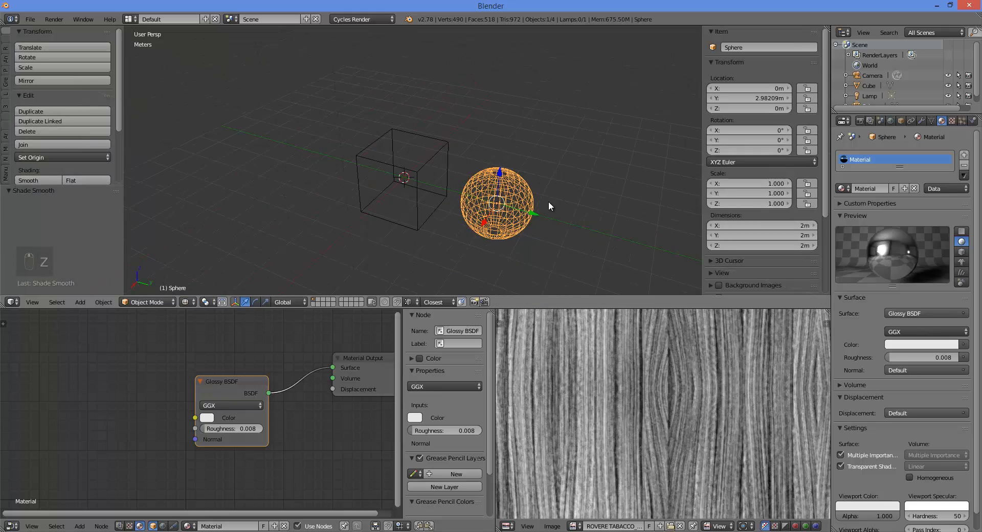
key(shift+a)
mouse_move(550, 200)
click(596, 299)
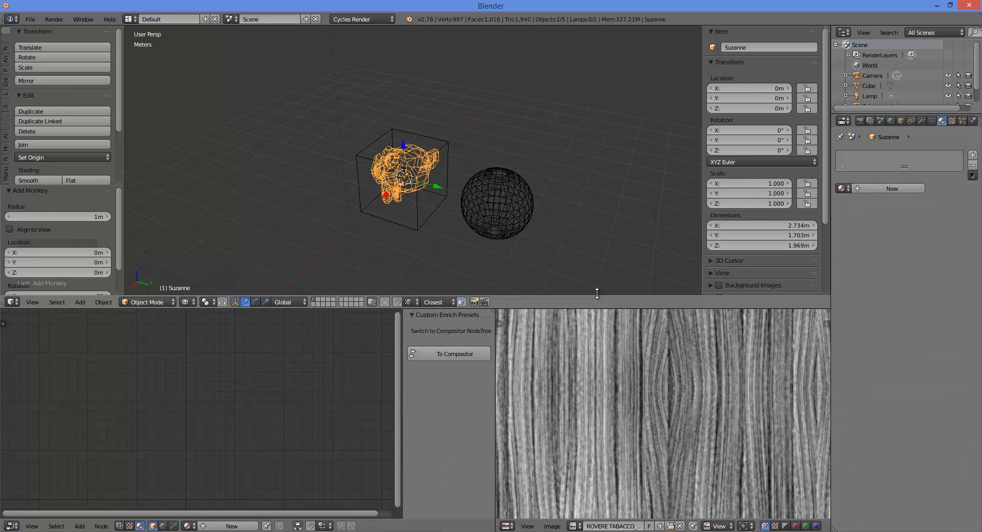
drag(429, 182, 353, 164)
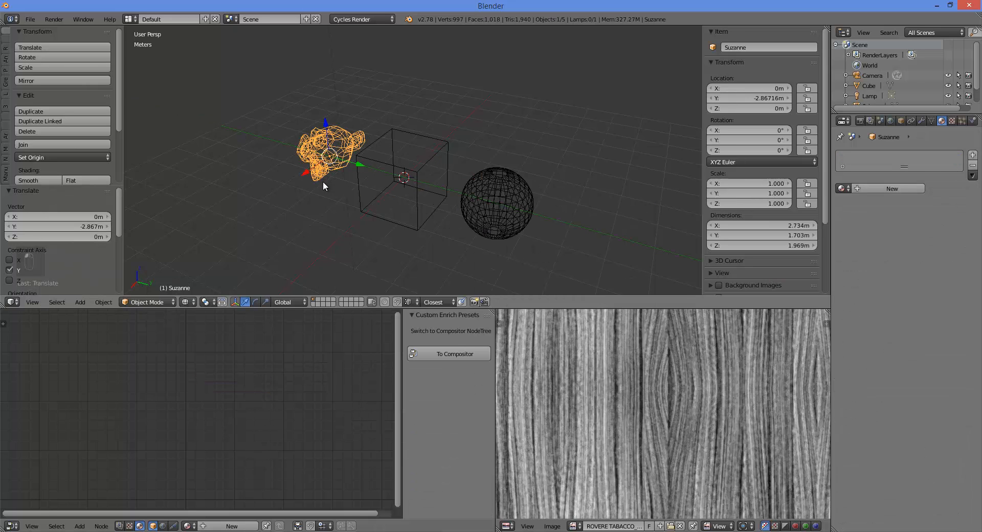
Create a new material for the monkey and set its surface shader to Glass BSDF.
middle_drag(357, 172, 593, 263)
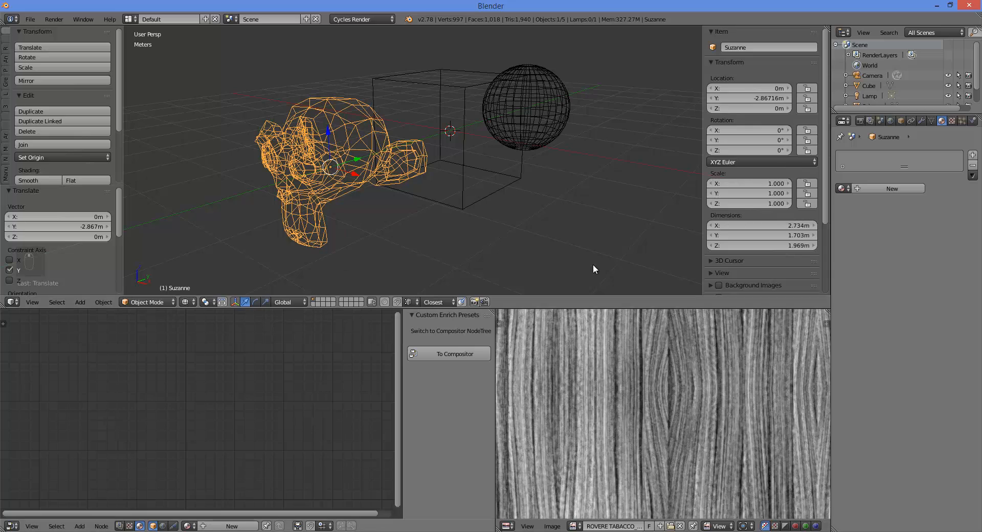
click(890, 189)
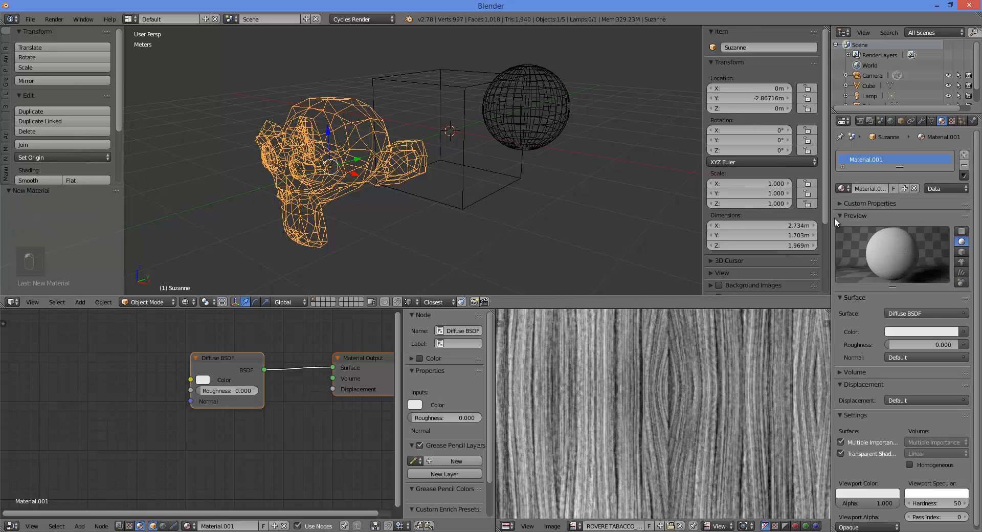
click(910, 314)
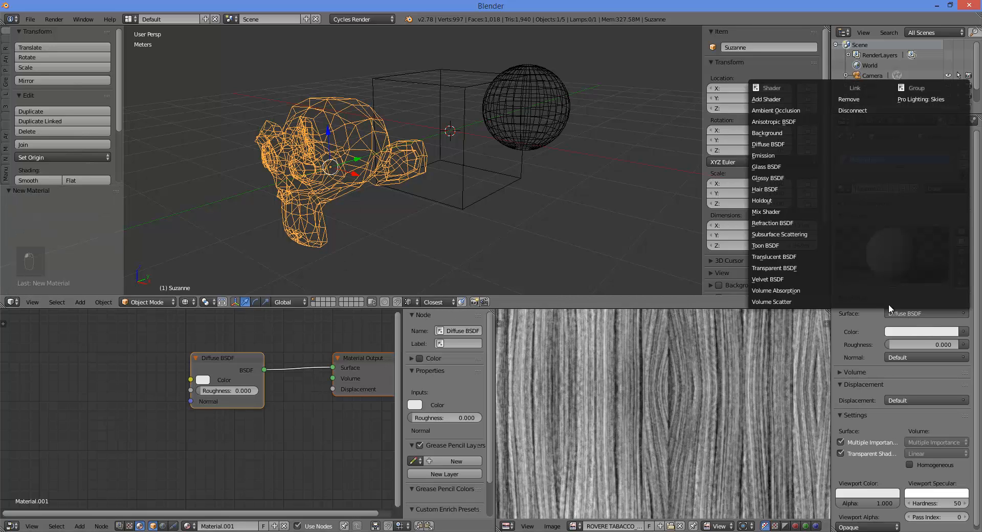
click(774, 167)
middle_drag(345, 352, 279, 355)
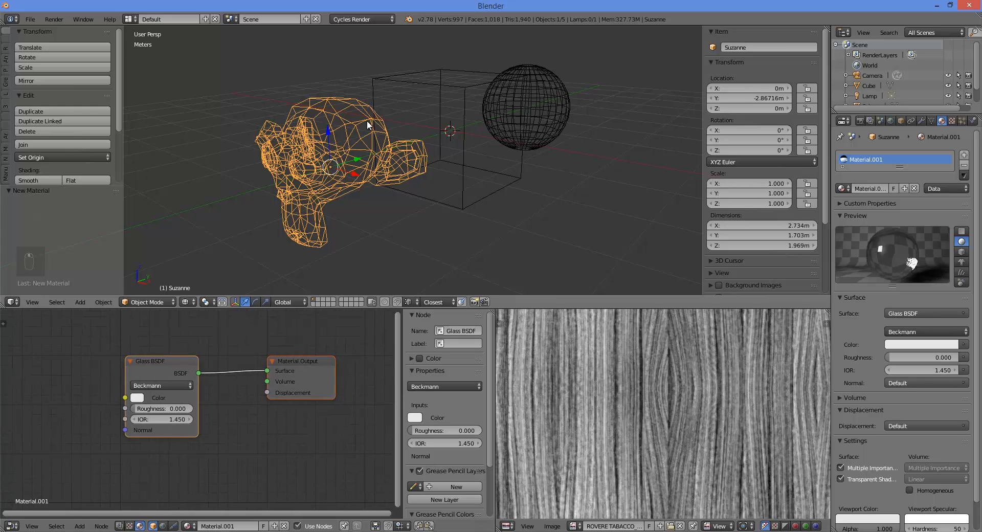
Switch the viewport to rendered shading and add a Transparent BSDF node below the Glass BSDF.
key(shift+z)
scroll(262, 413, down, 3)
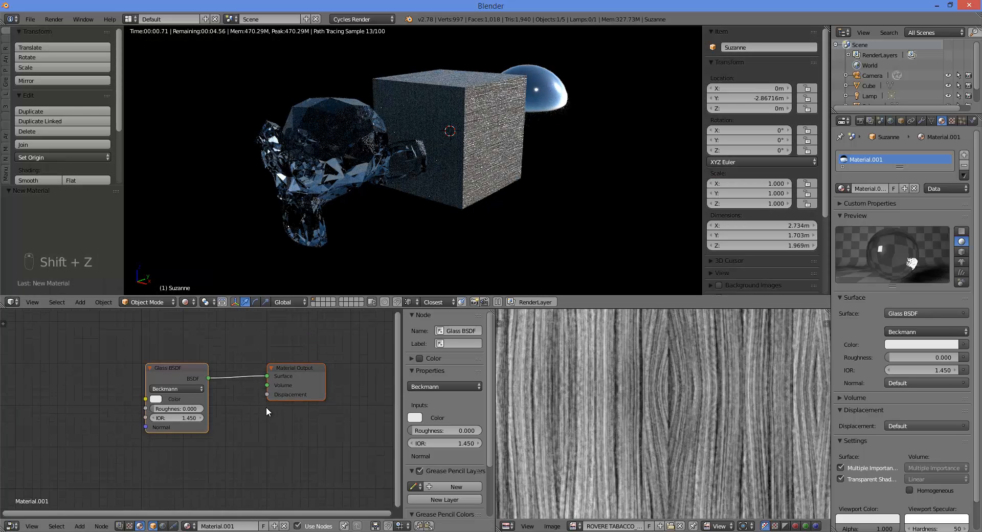
key(shift+a)
mouse_move(201, 458)
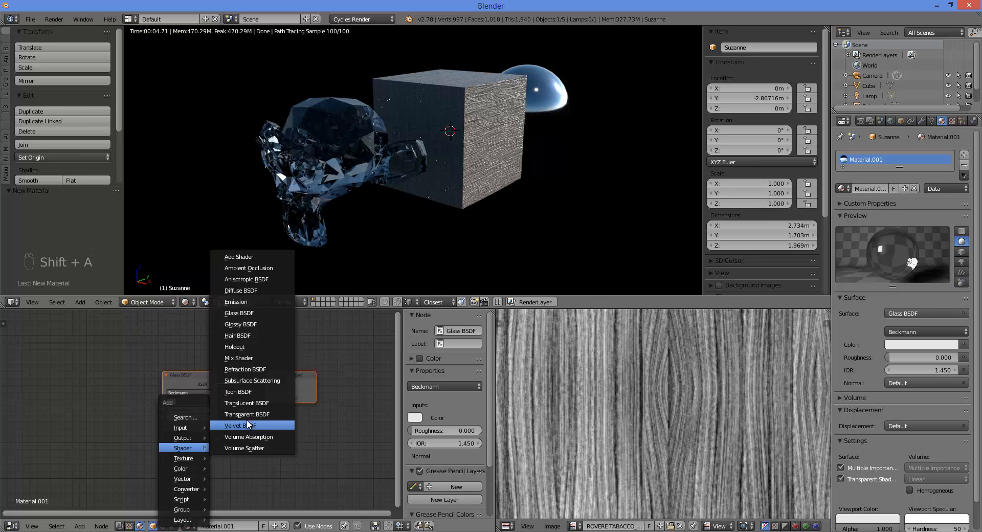
click(235, 415)
click(169, 438)
Combine the Glass and Transparent BSDFs through a Mix Shader feeding the Material Output's Surface, and apply smooth shading to the monkey.
key(shift+a)
mouse_move(251, 425)
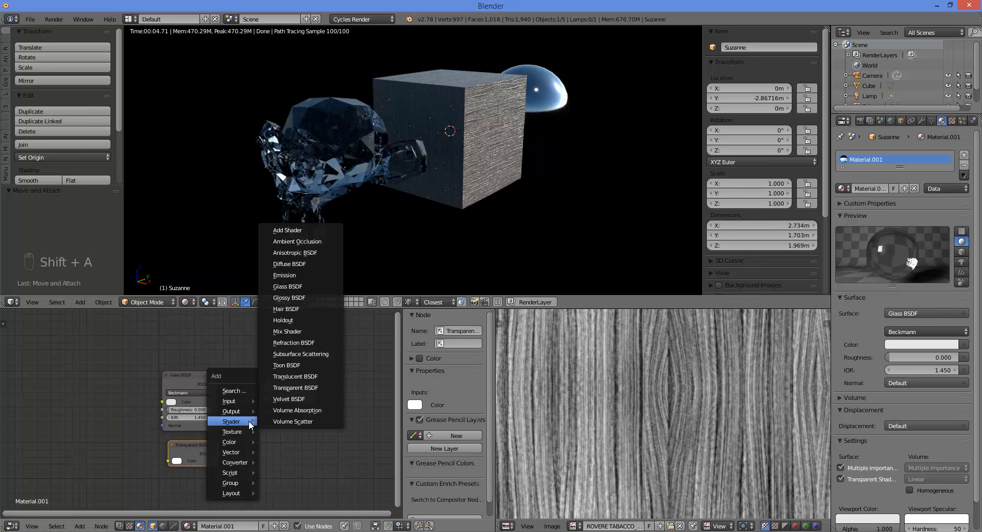
click(286, 330)
click(266, 394)
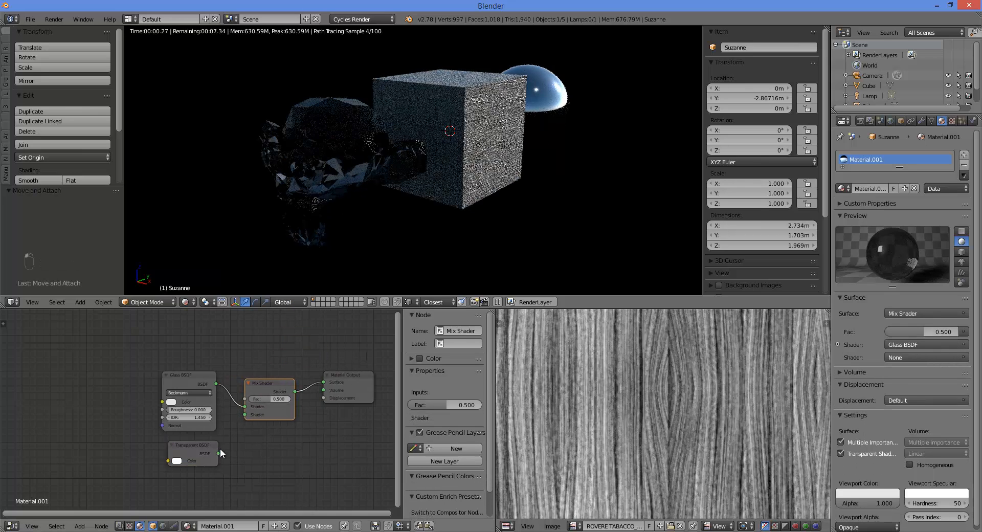
drag(219, 452, 245, 413)
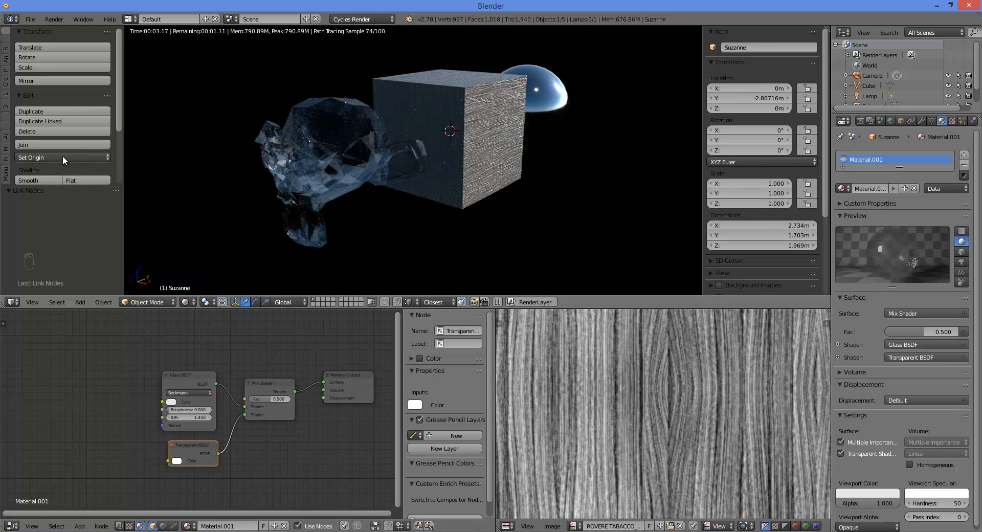
click(36, 181)
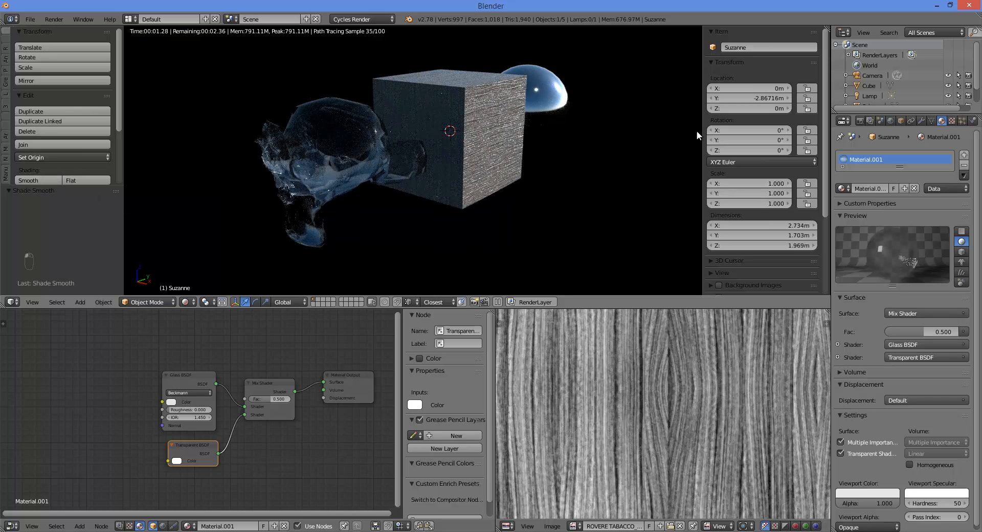
Add a Light Path node and link its Is Shadow Ray output to the Mix Shader's Fac.
scroll(210, 424, up, 3)
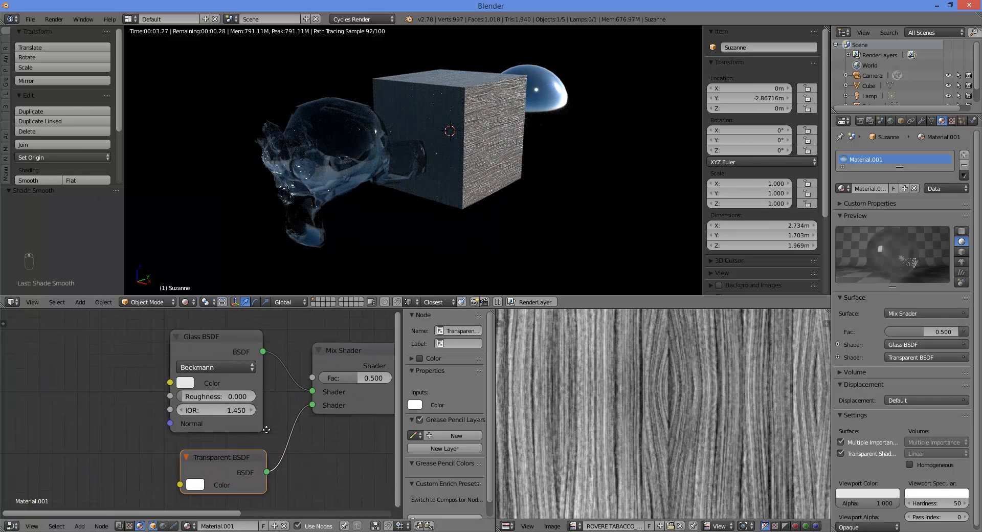
scroll(135, 391, down, 1)
key(shift+a)
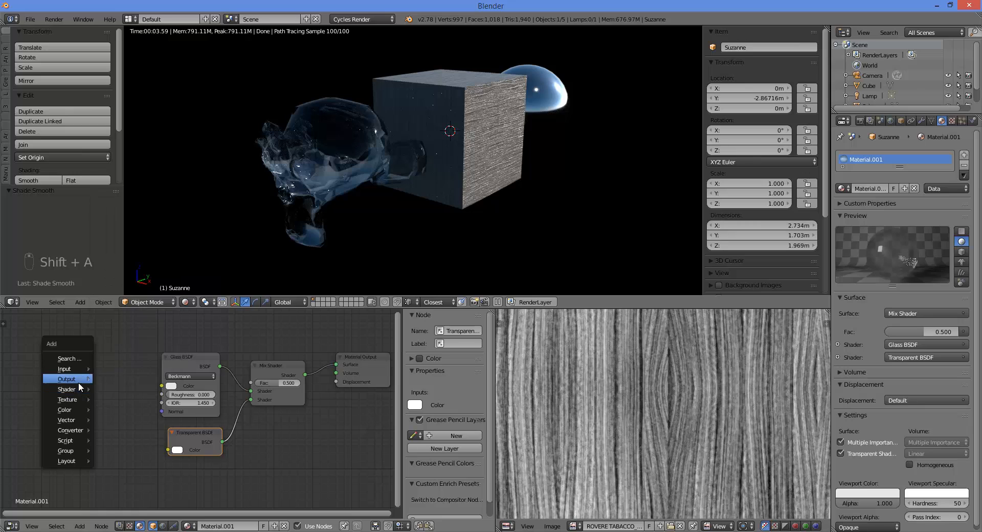
mouse_move(76, 370)
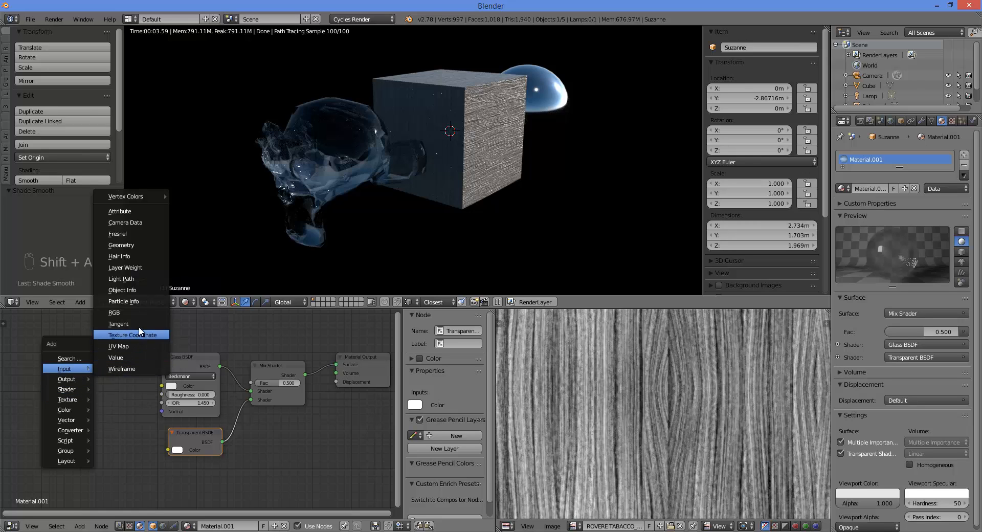
click(131, 280)
click(69, 312)
scroll(109, 342, up, 4)
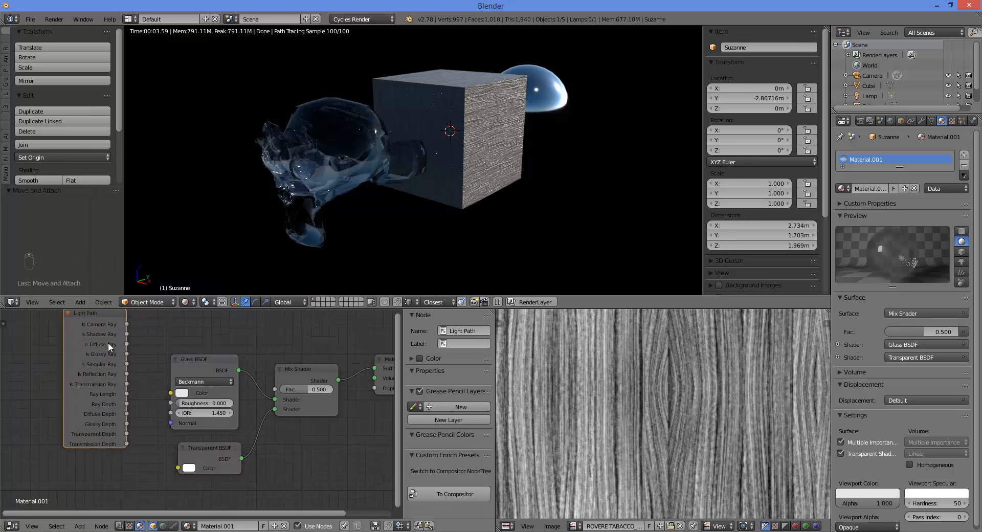
middle_drag(135, 361, 70, 386)
drag(63, 355, 234, 421)
scroll(240, 421, down, 2)
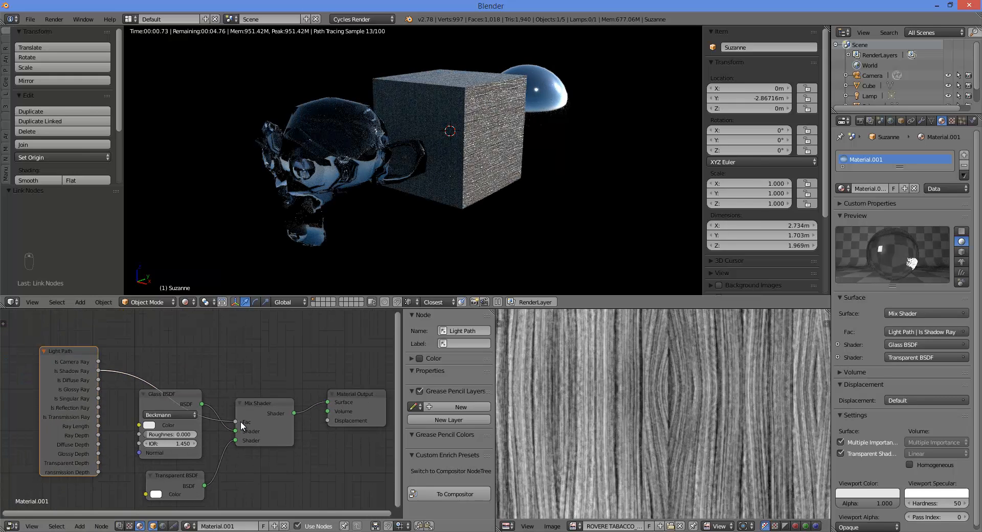
Rearrange the nodes with Light Path above the Glass and Transparent BSDFs, and hide the node editor's properties region.
drag(73, 359, 70, 296)
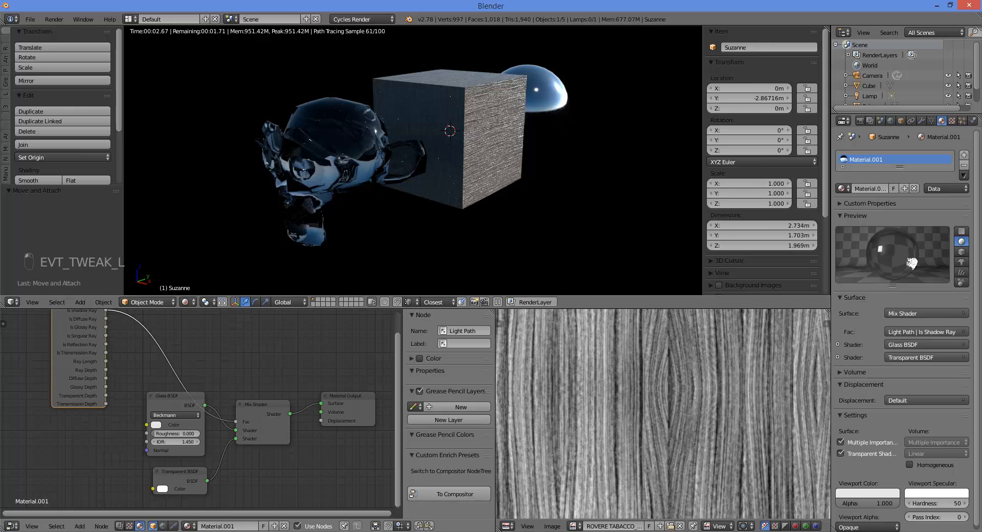
scroll(99, 368, up, 2)
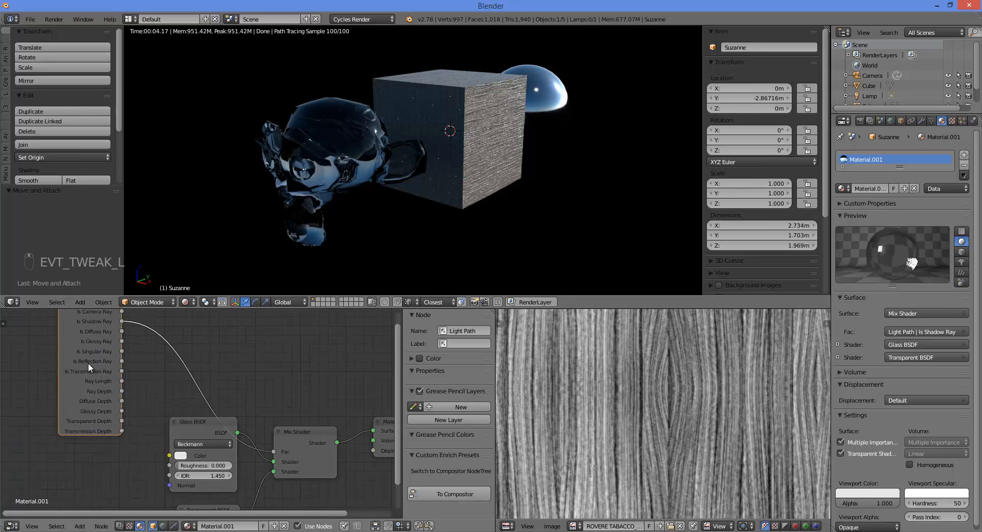
drag(168, 422, 126, 454)
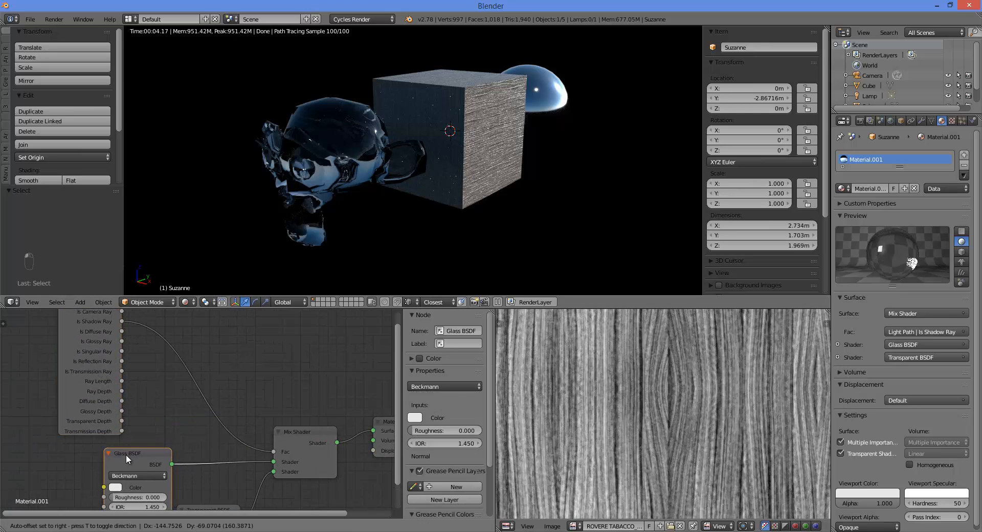
middle_drag(240, 433, 267, 352)
drag(234, 431, 157, 462)
middle_drag(248, 463, 259, 521)
scroll(260, 403, down, 2)
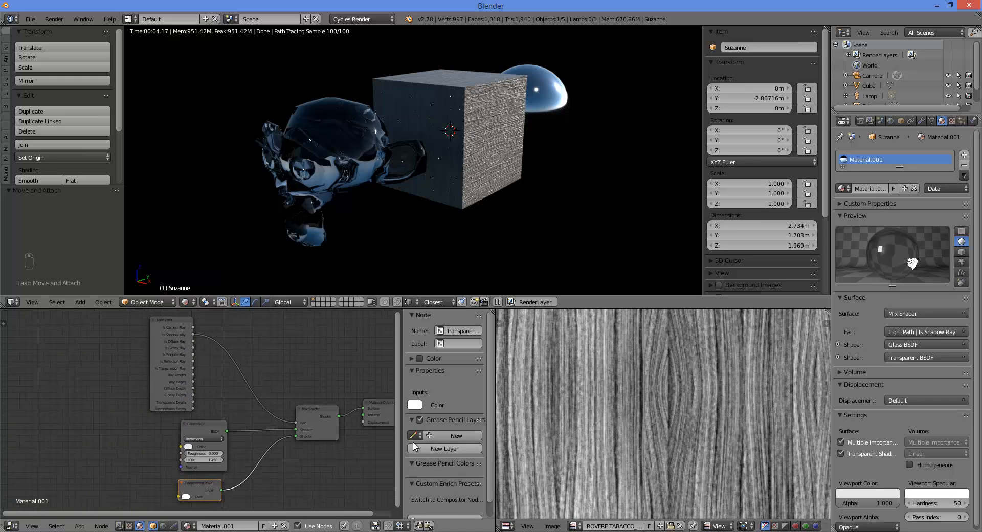
key(n)
Insert a Math node set to Add between Is Shadow Ray and Fac, and link Is Reflection Ray to its second Value.
scroll(268, 378, up, 2)
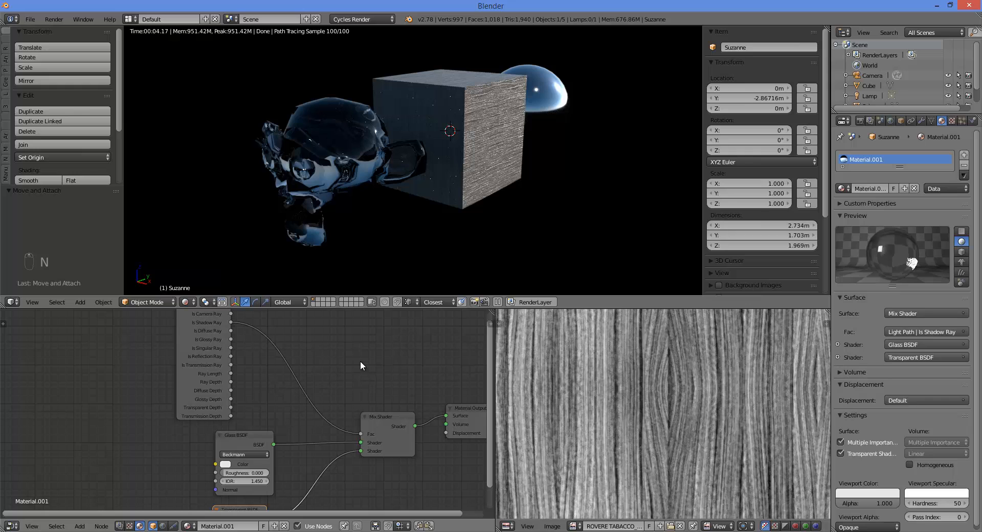
key(shift+a)
mouse_move(361, 424)
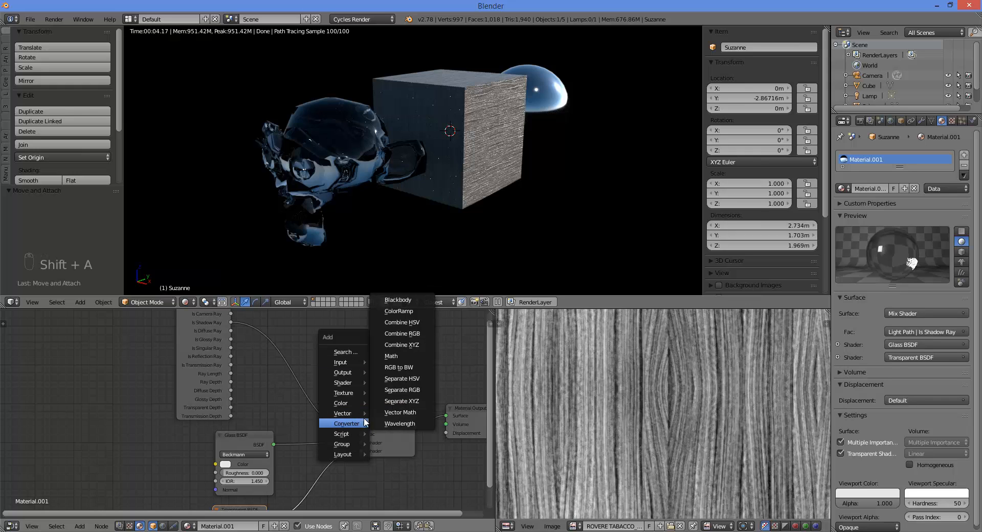
click(391, 356)
click(299, 372)
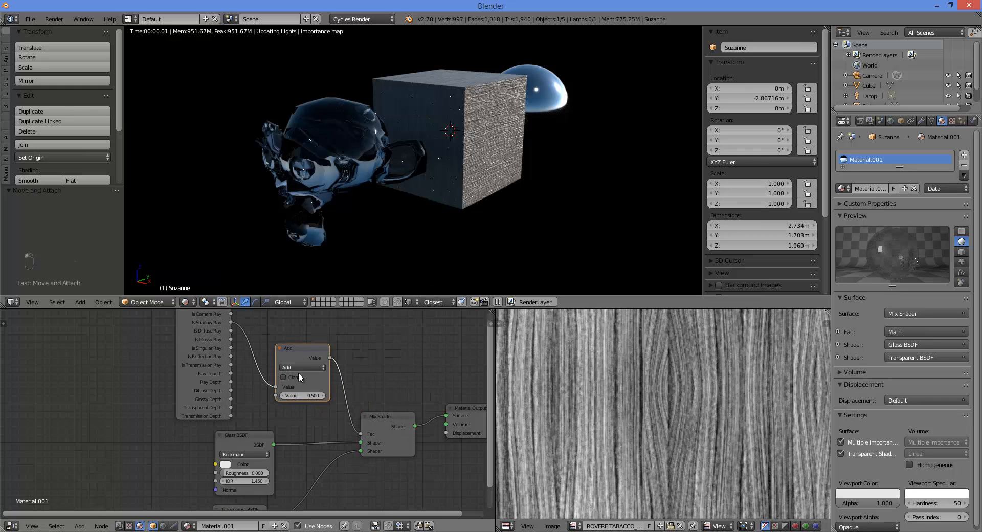
click(291, 368)
scroll(295, 358, up, 1)
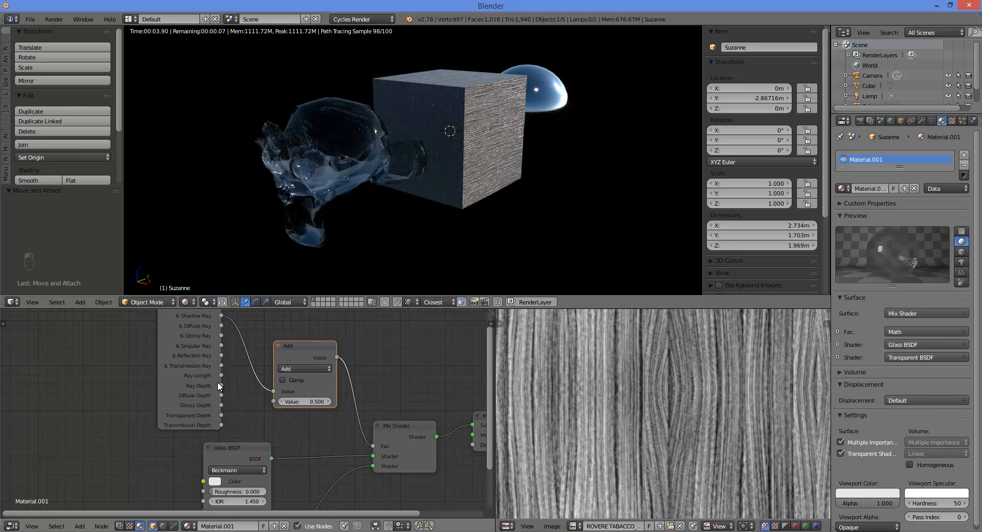
drag(221, 354, 275, 400)
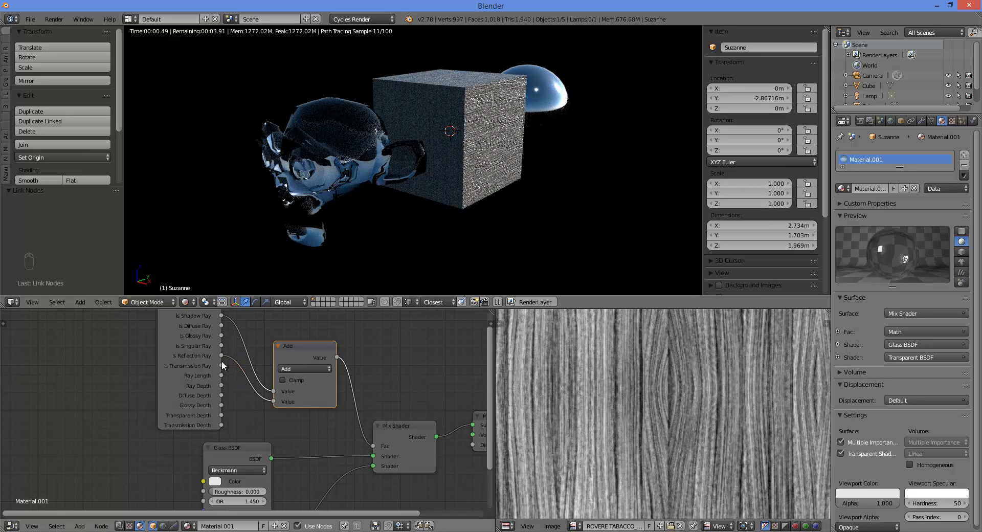
Add a Subdivision Surface modifier to the monkey with View subdivisions set to 2.
click(920, 121)
click(885, 155)
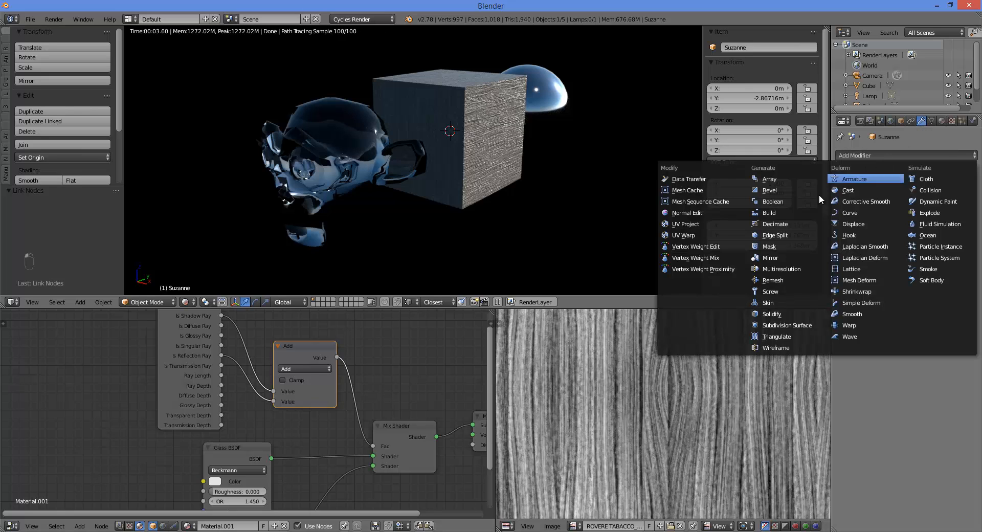
click(787, 328)
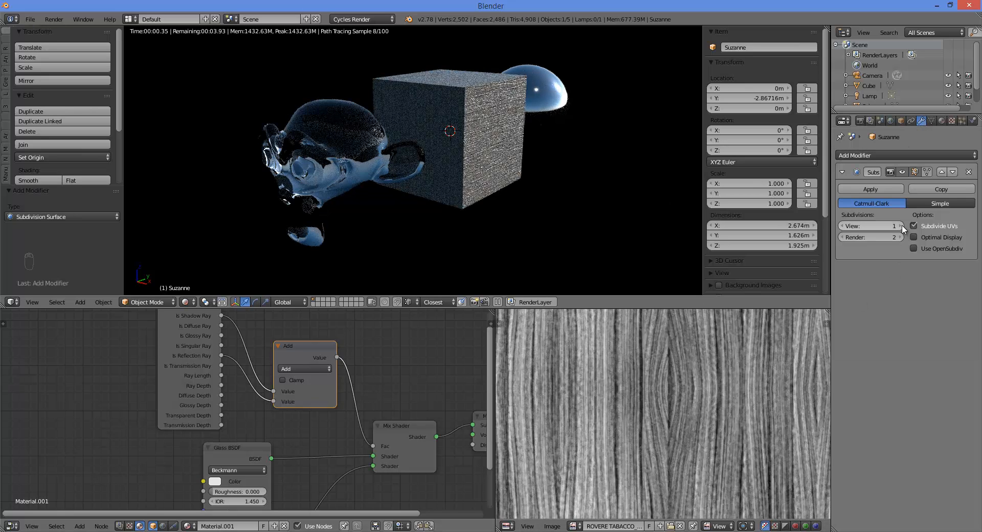
mouse_move(360, 153)
middle_down()
mouse_move(418, 134)
mouse_move(375, 137)
mouse_move(366, 165)
middle_up()
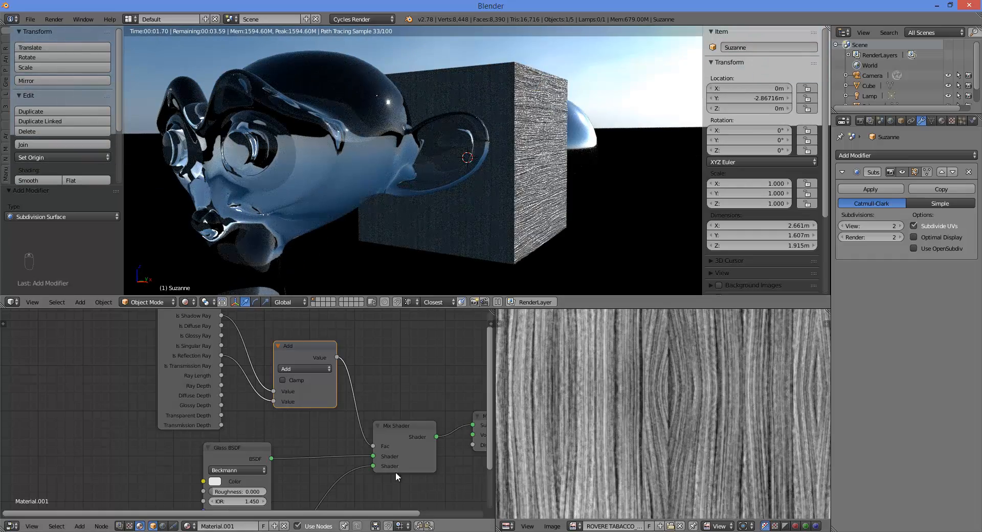
Set the Glass BSDF's IOR to 1.33.
scroll(365, 454, down, 3)
middle_drag(344, 453, 305, 396)
scroll(238, 451, up, 3)
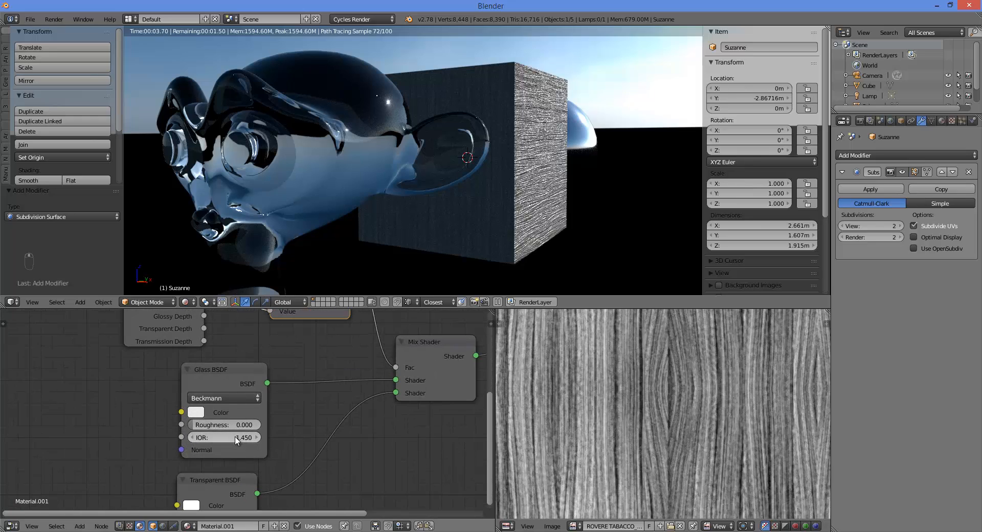
click(236, 437)
text(1.33)
key(Return)
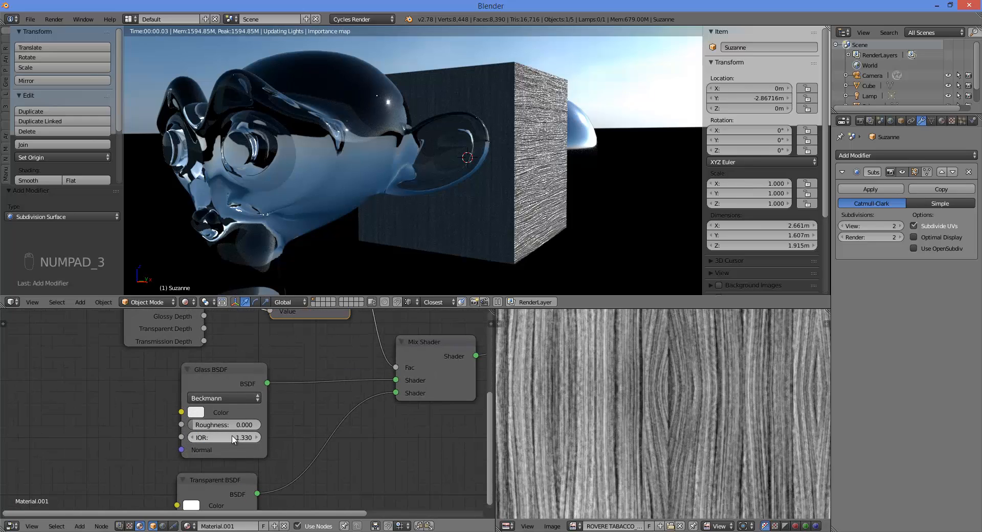
middle_drag(323, 296, 435, 191)
scroll(434, 177, up, 6)
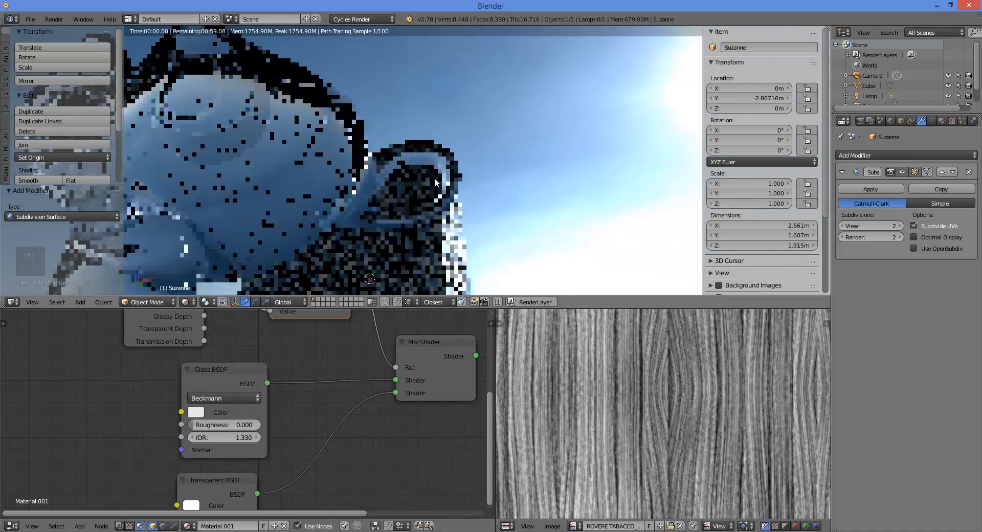